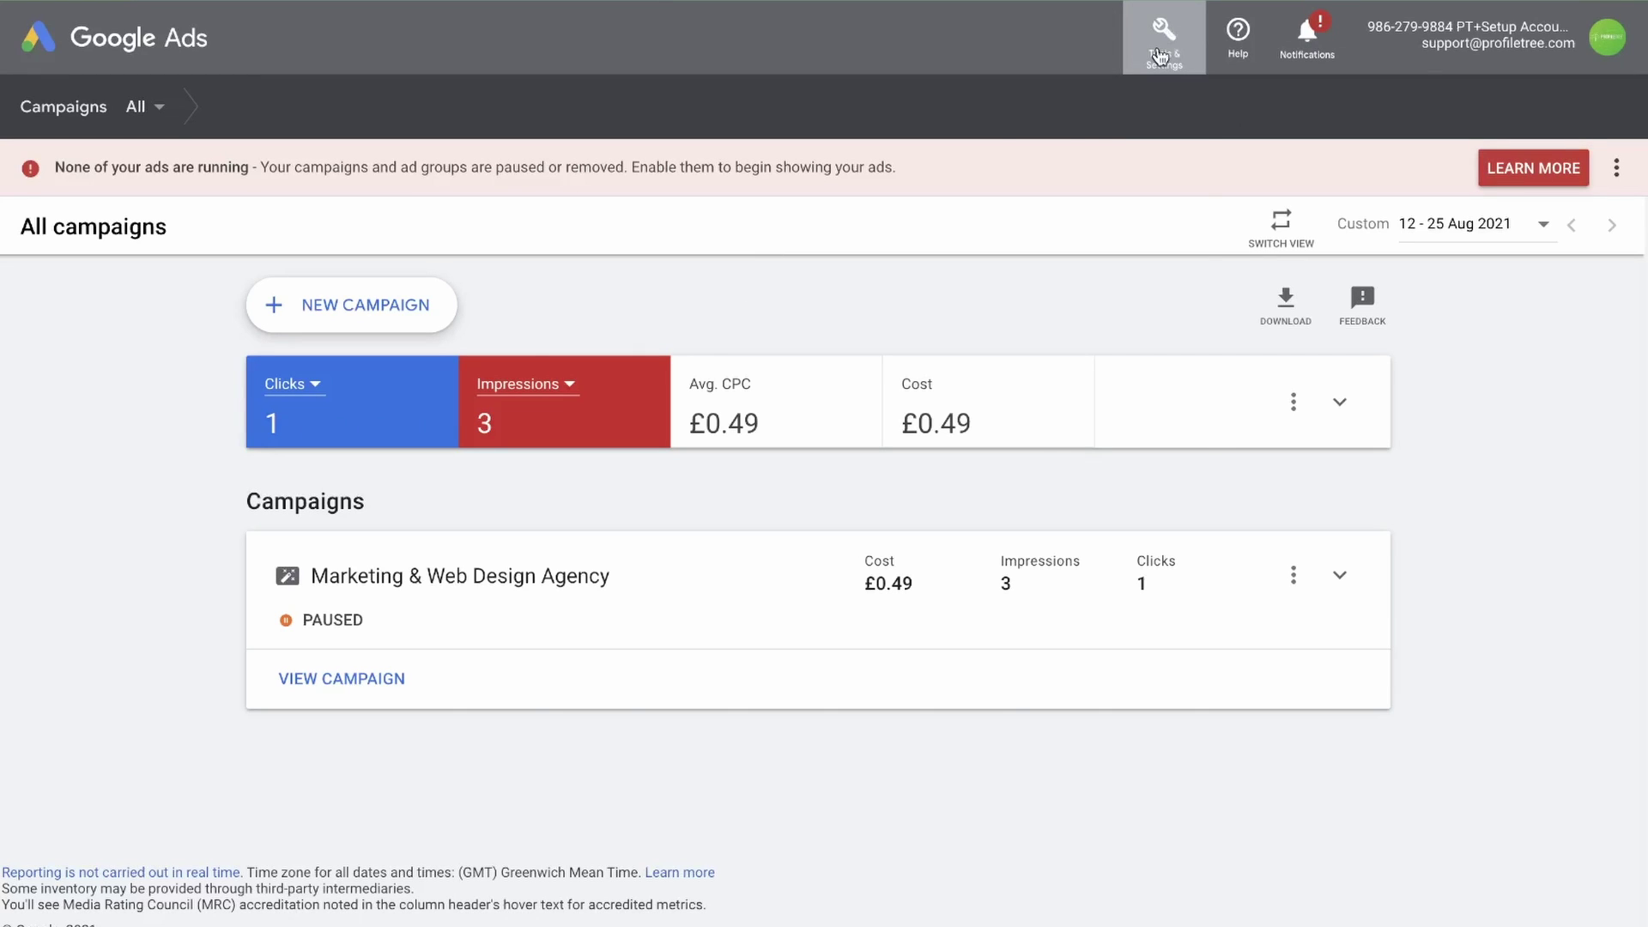
Open Audience manager's data sources and browse the Google Ads tag, Analytics, YouTube and other source cards
click(1160, 56)
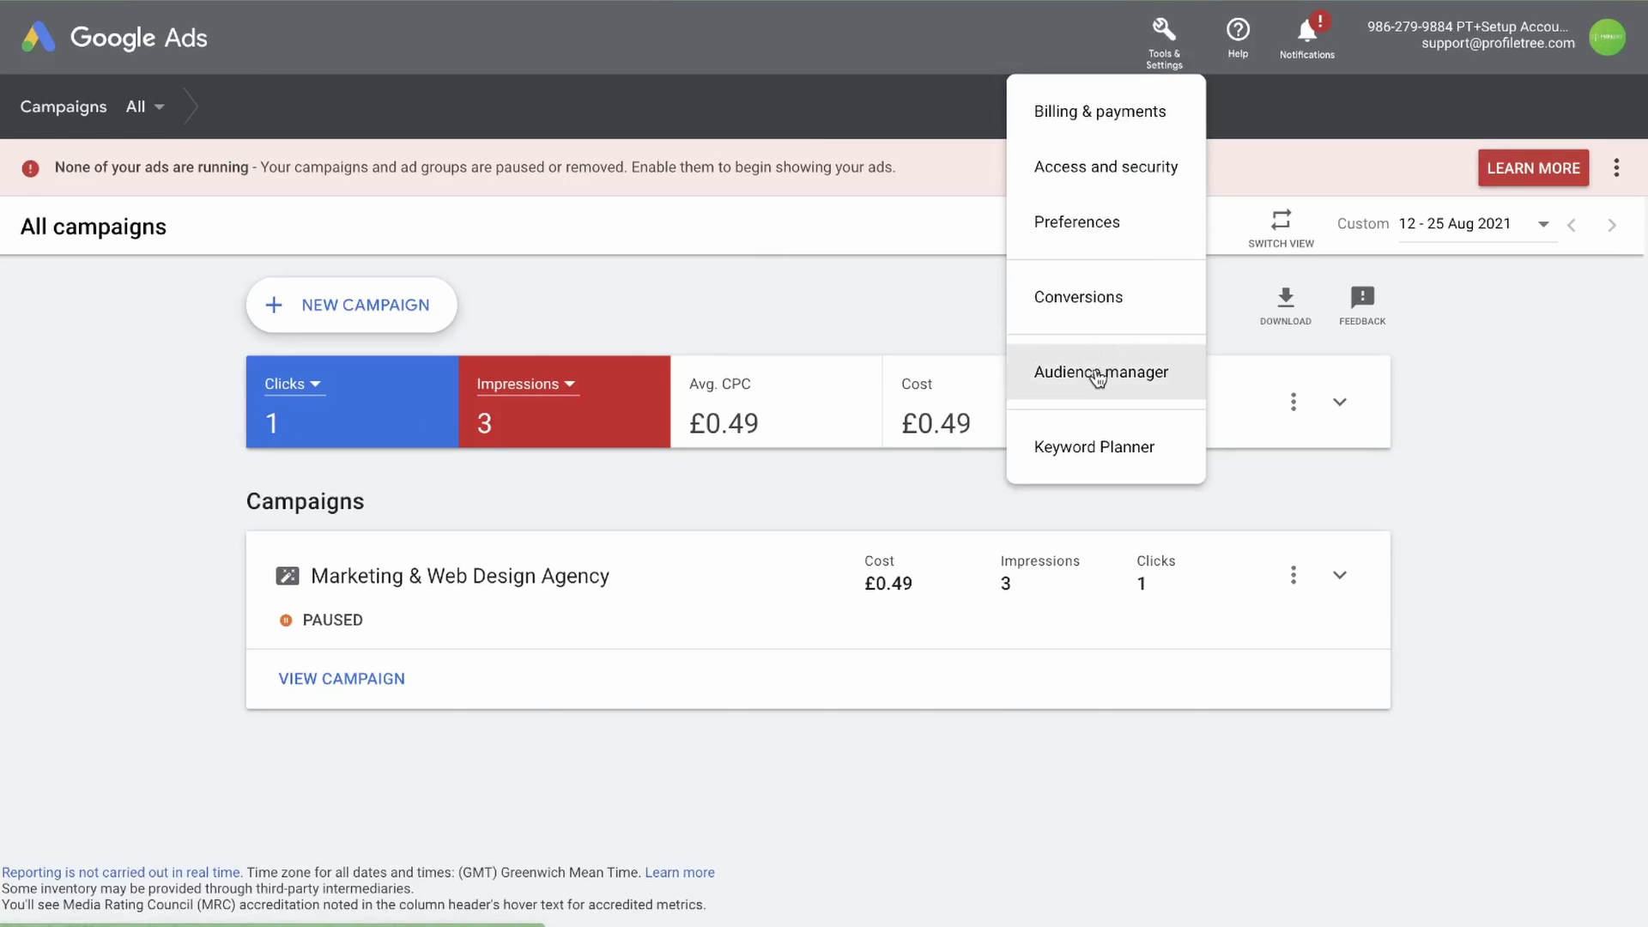
click(1098, 375)
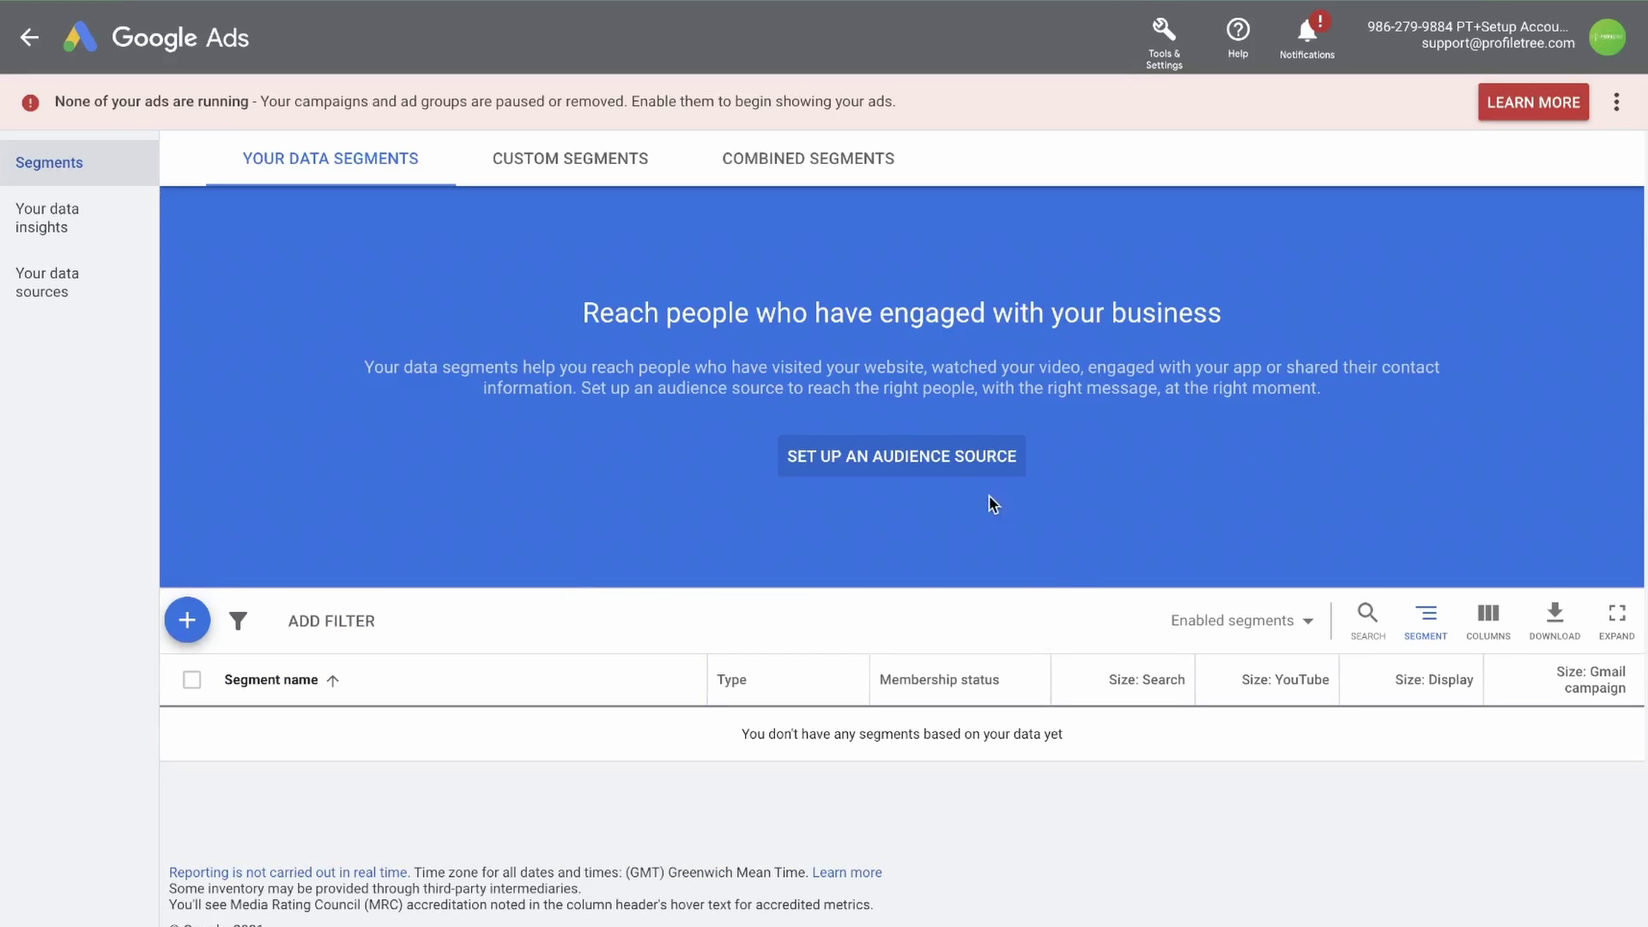
click(905, 463)
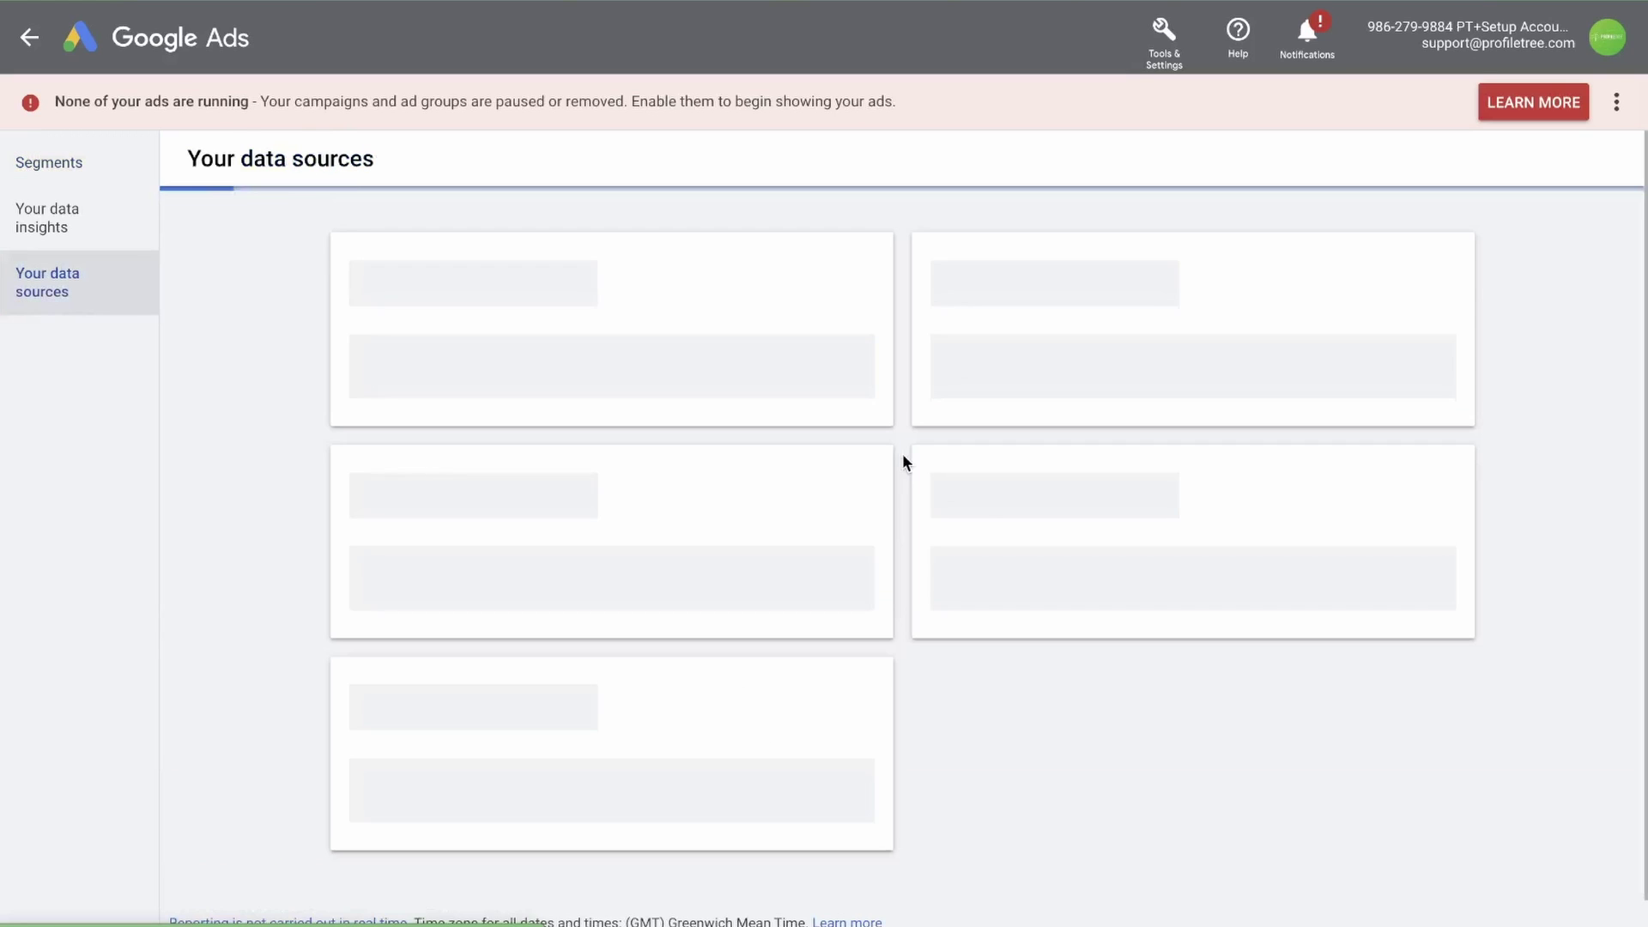
click(53, 302)
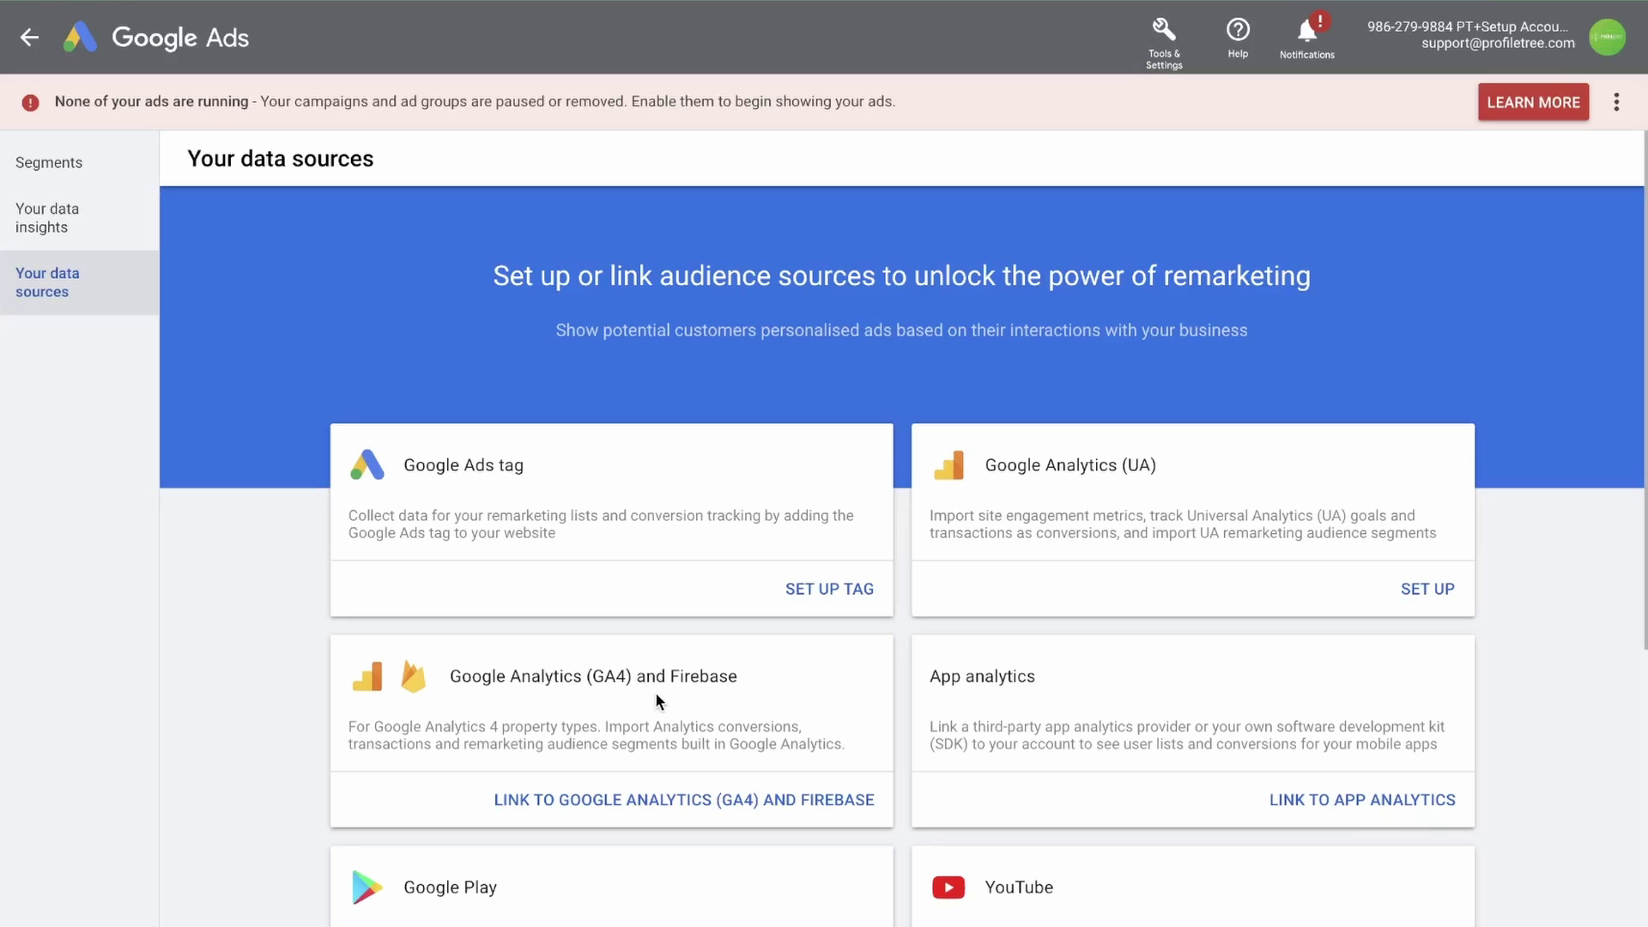
scroll(702, 712, down, 4)
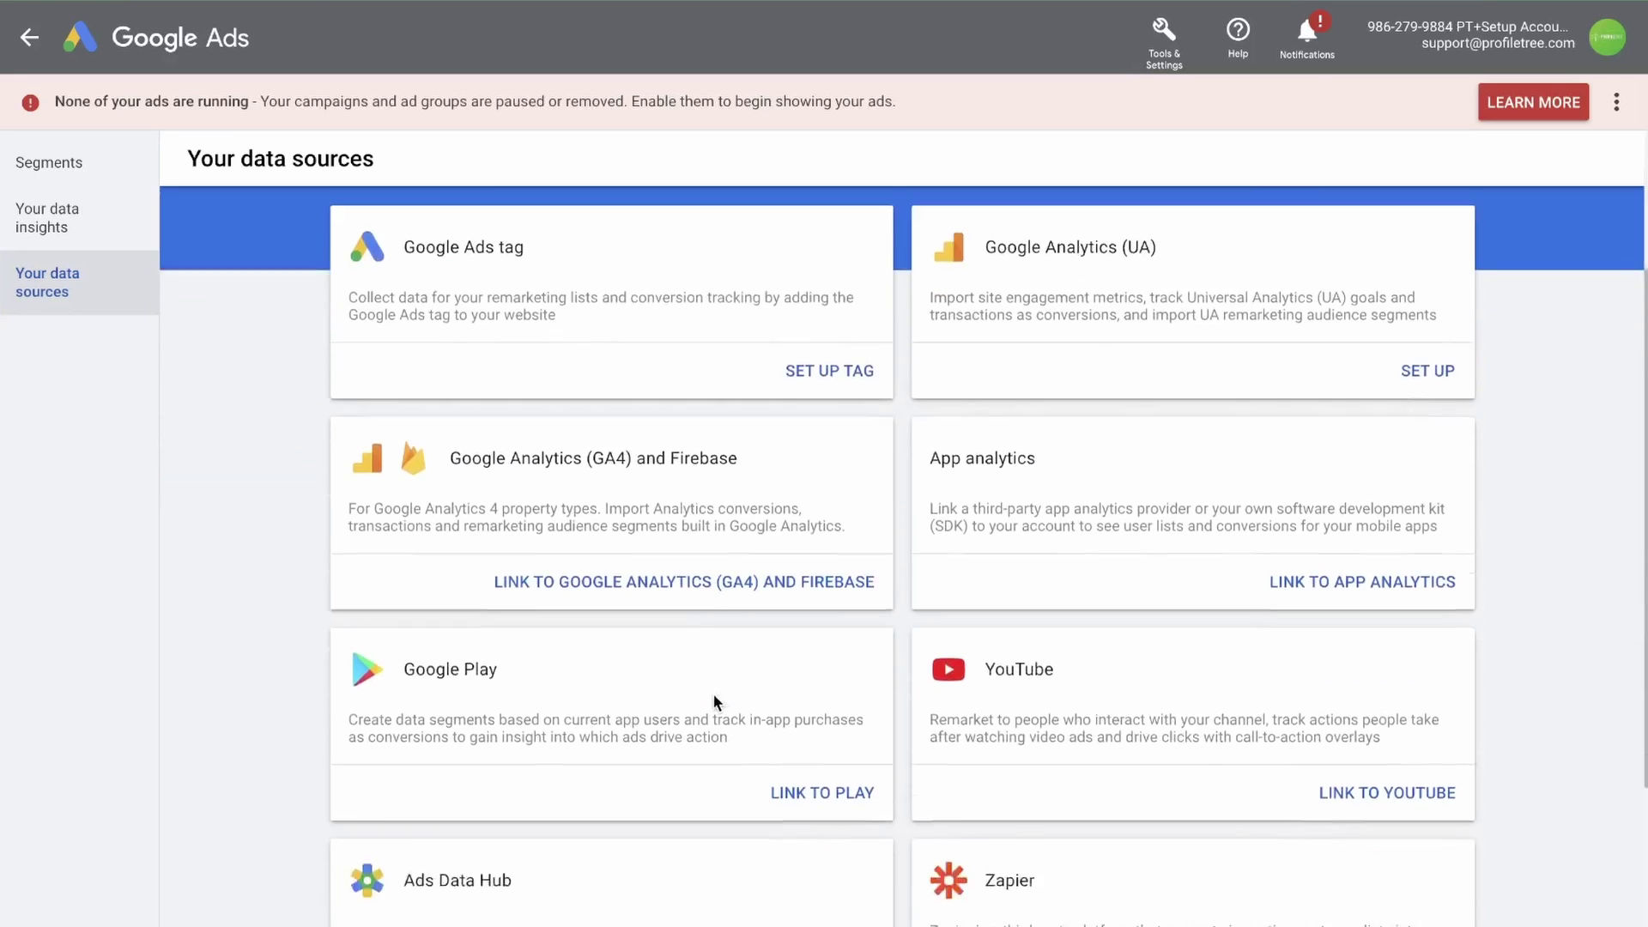
scroll(719, 693, down, 1)
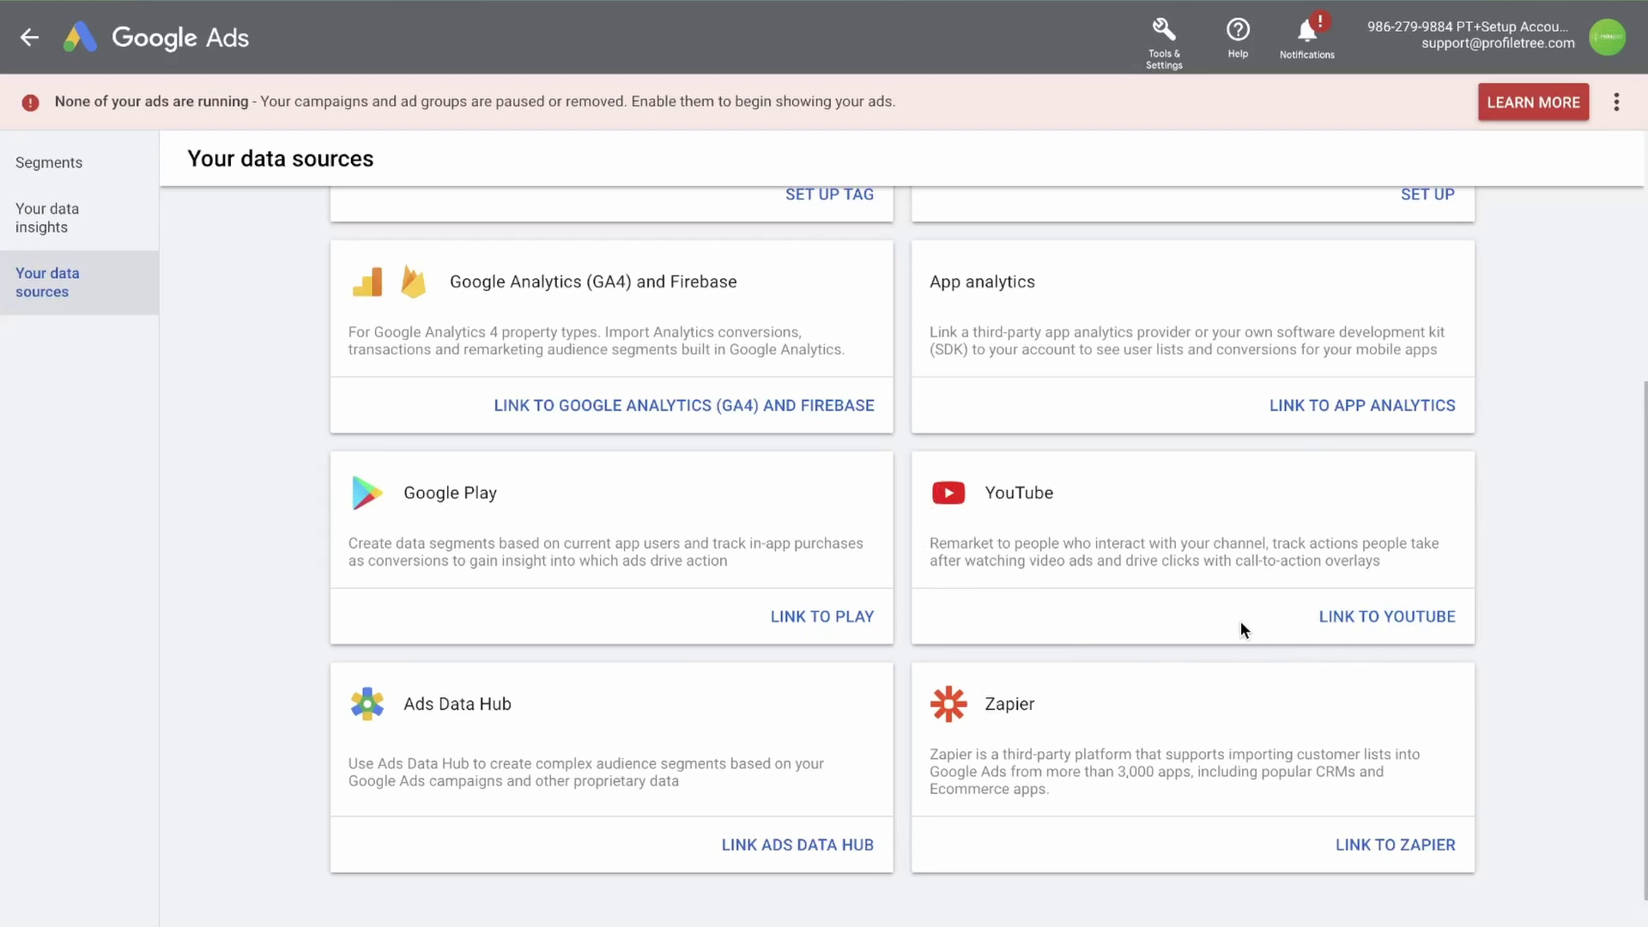
scroll(970, 508, up, 5)
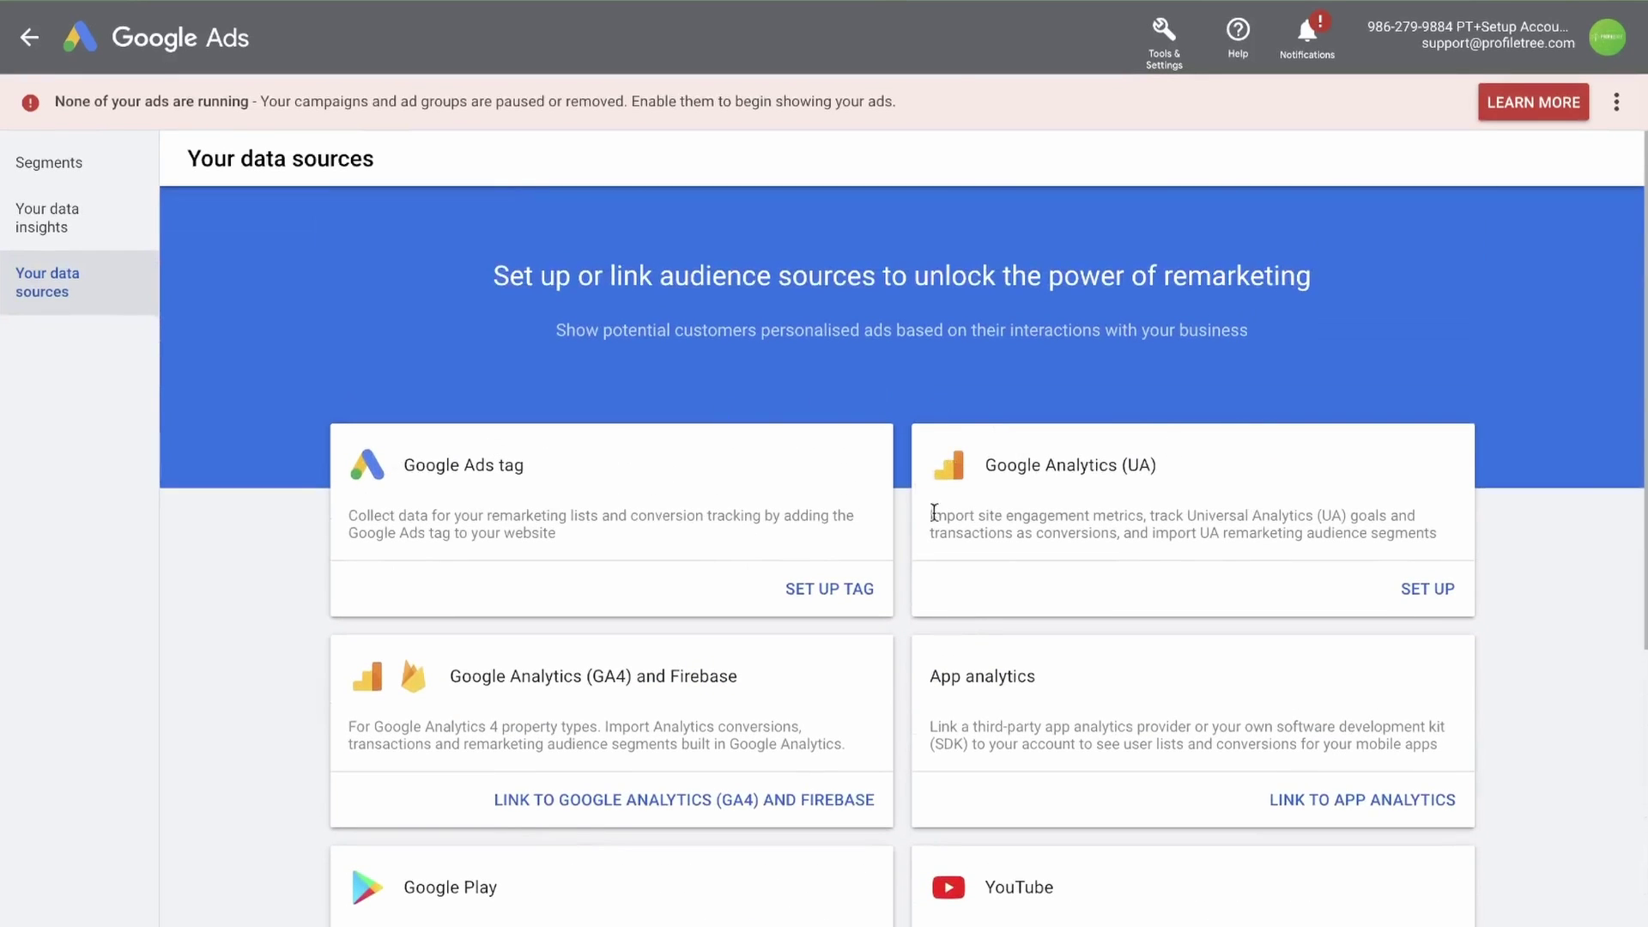
Start a Google Ads tag source that collects only general website visit data
click(811, 598)
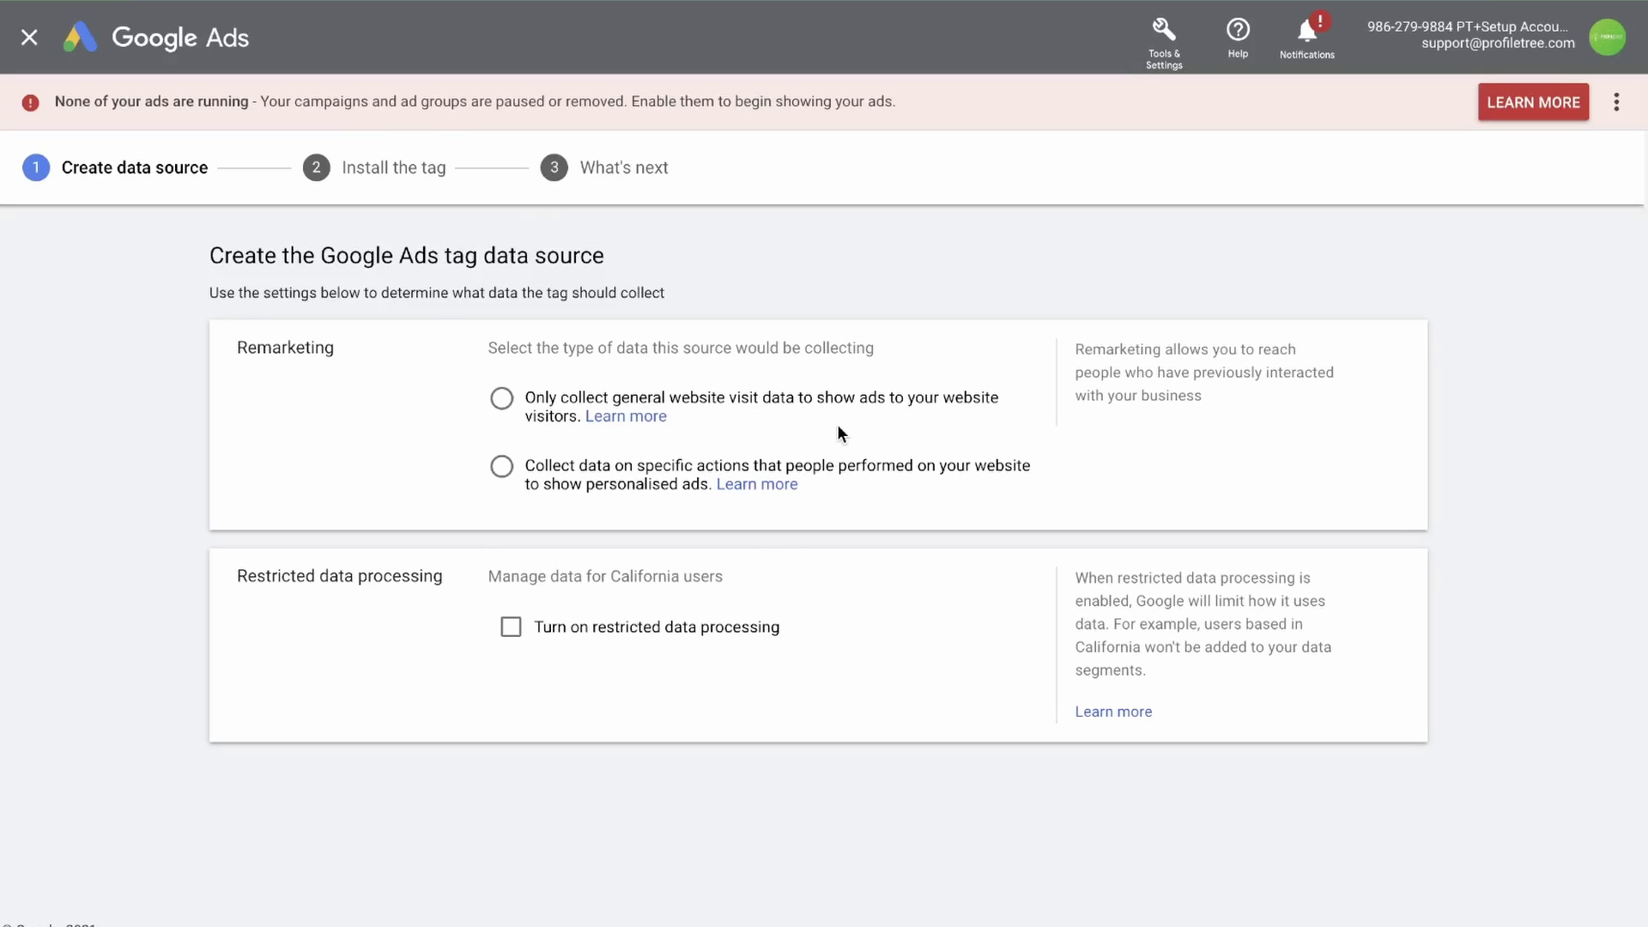
click(500, 400)
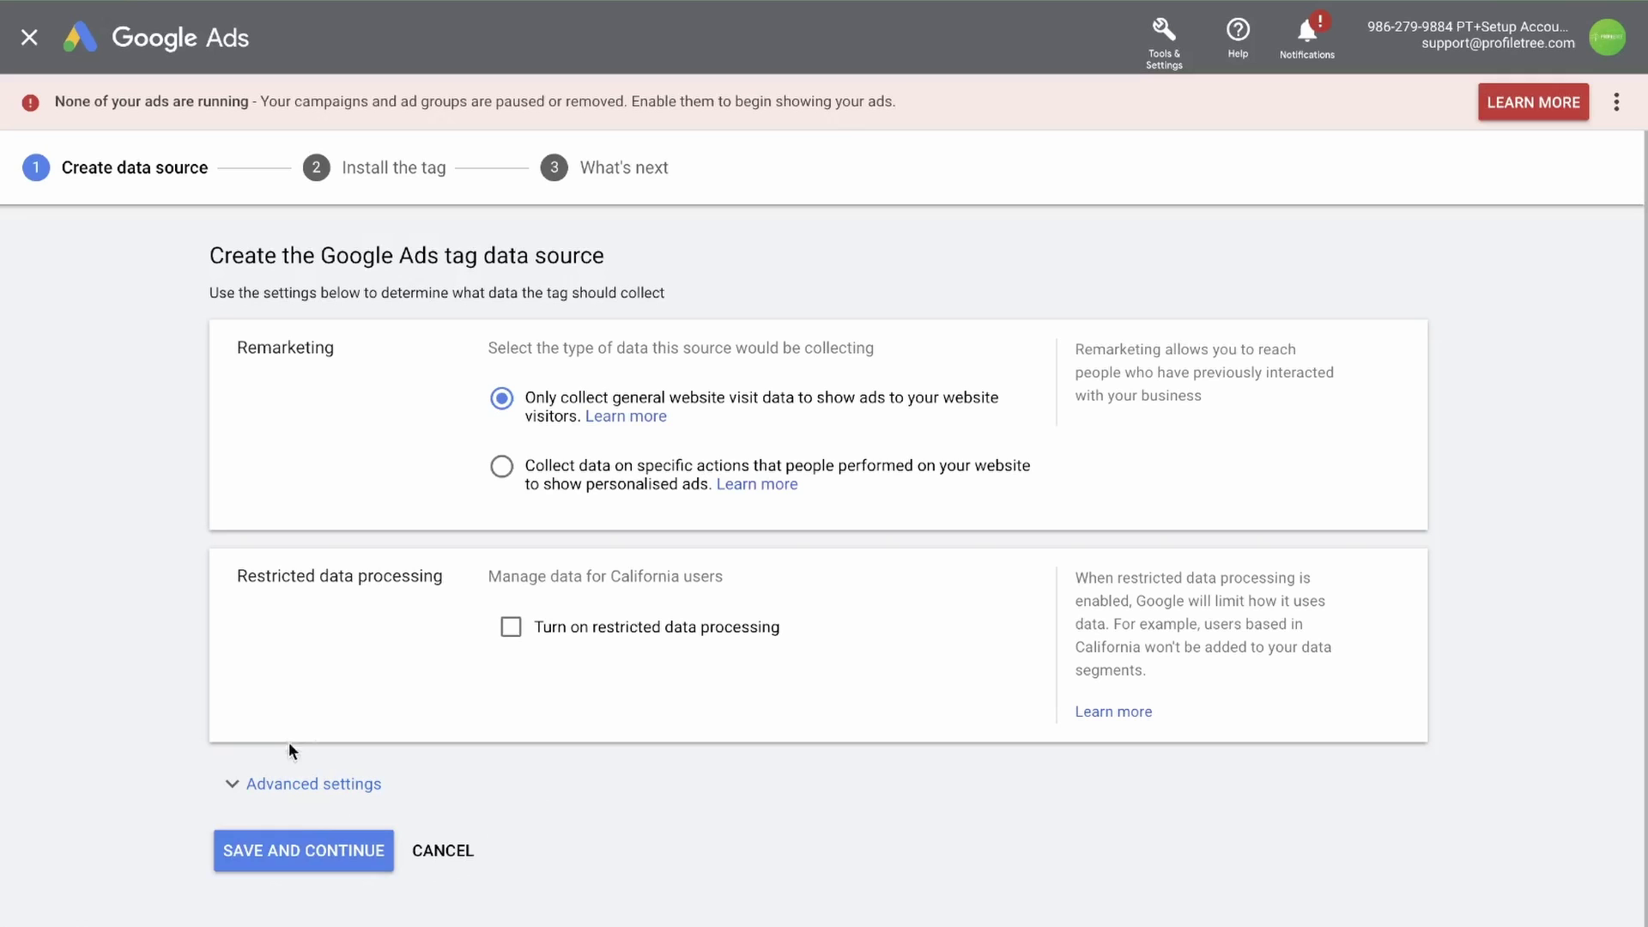
Save the tag source settings and review the self-install and Google Tag Manager options
click(294, 852)
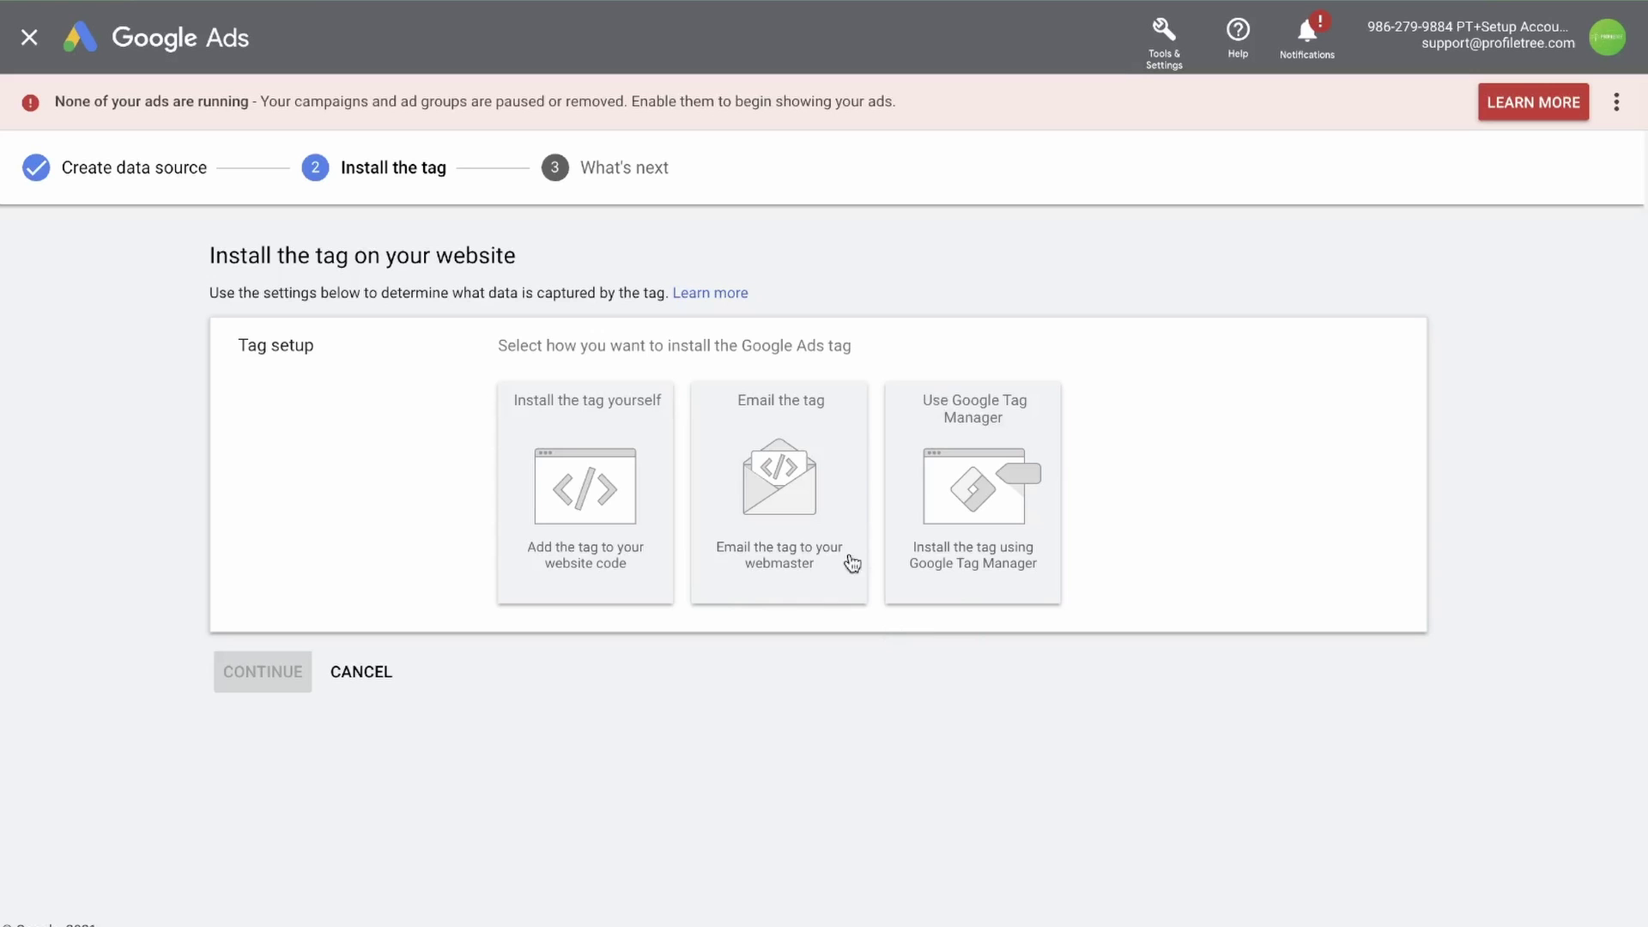
click(559, 479)
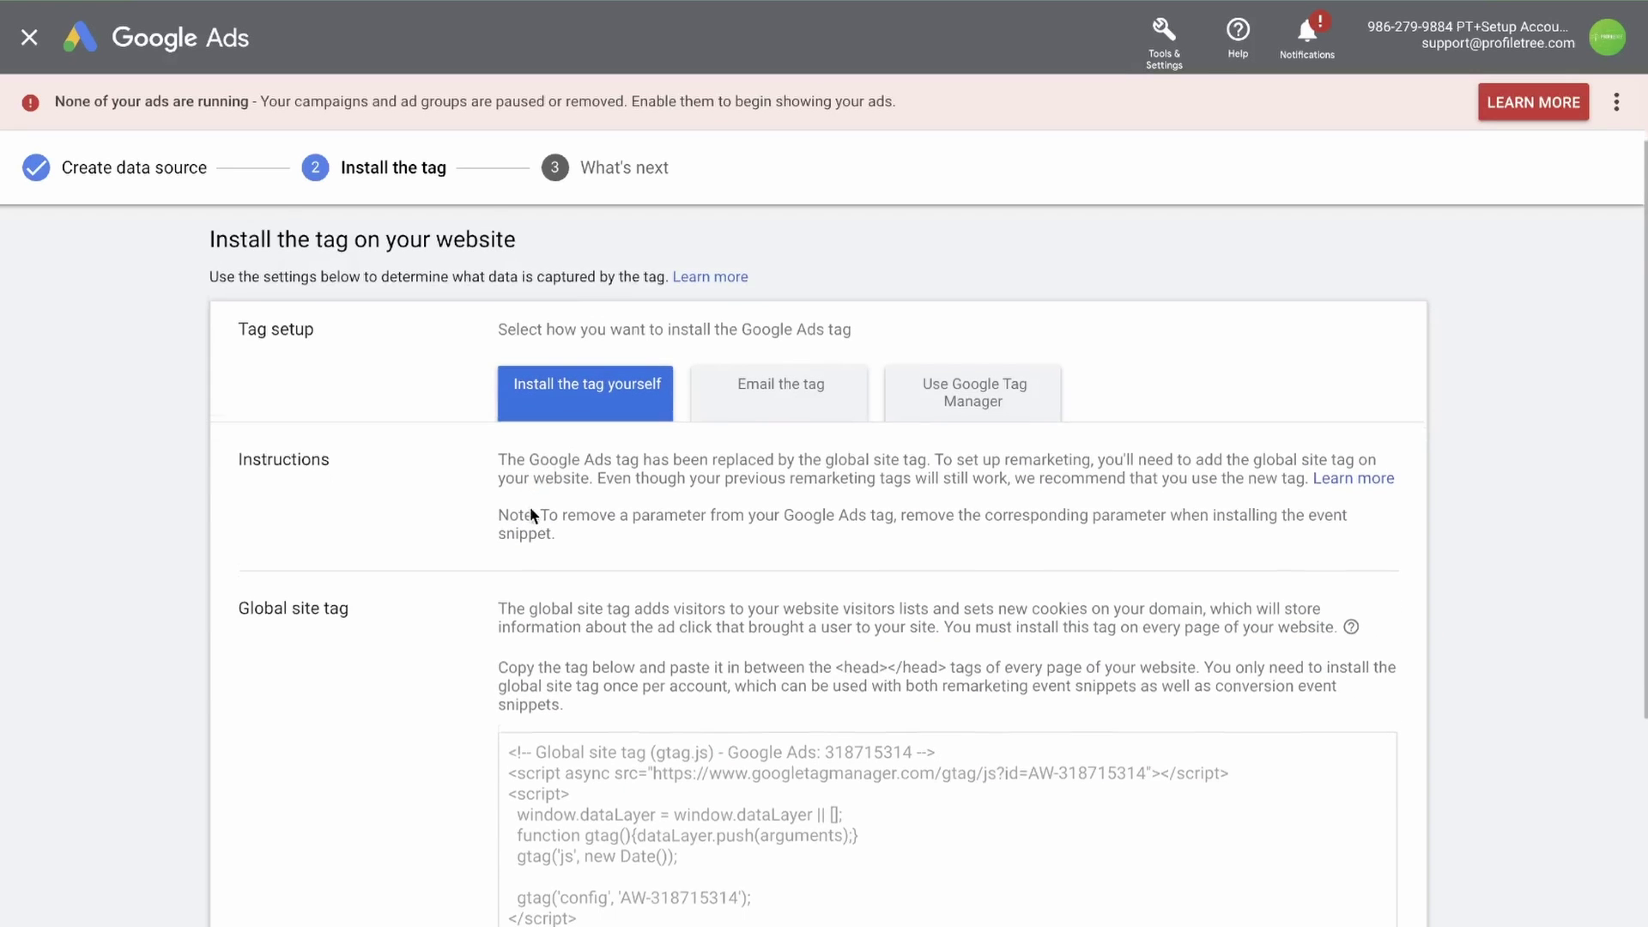
scroll(529, 506, down, 2)
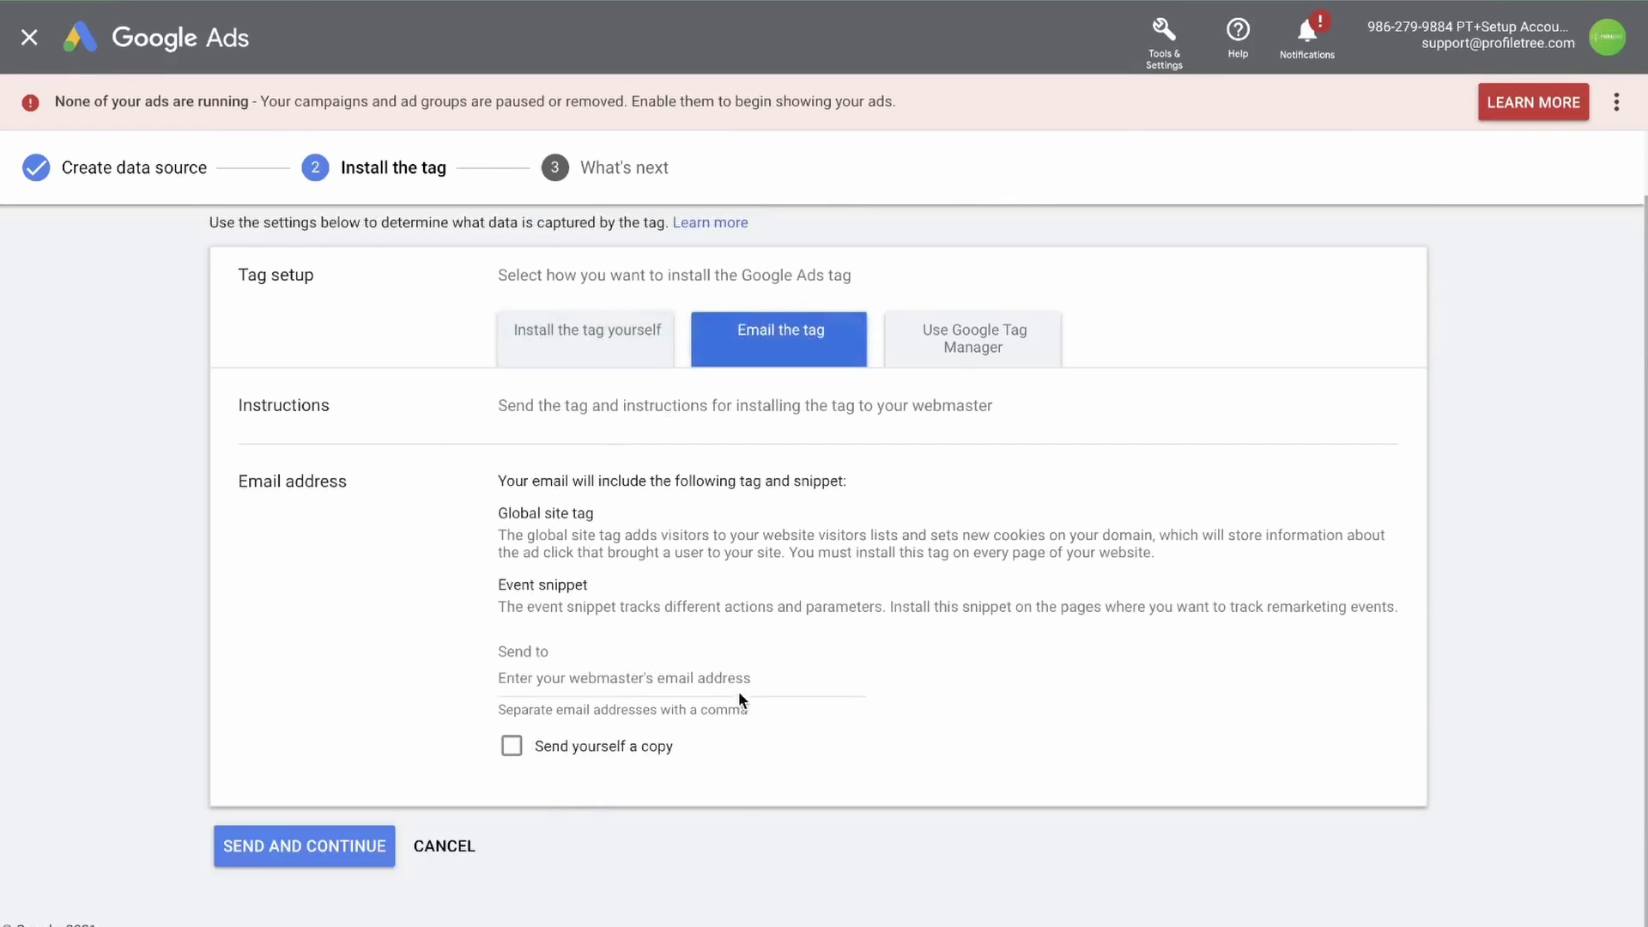
click(951, 356)
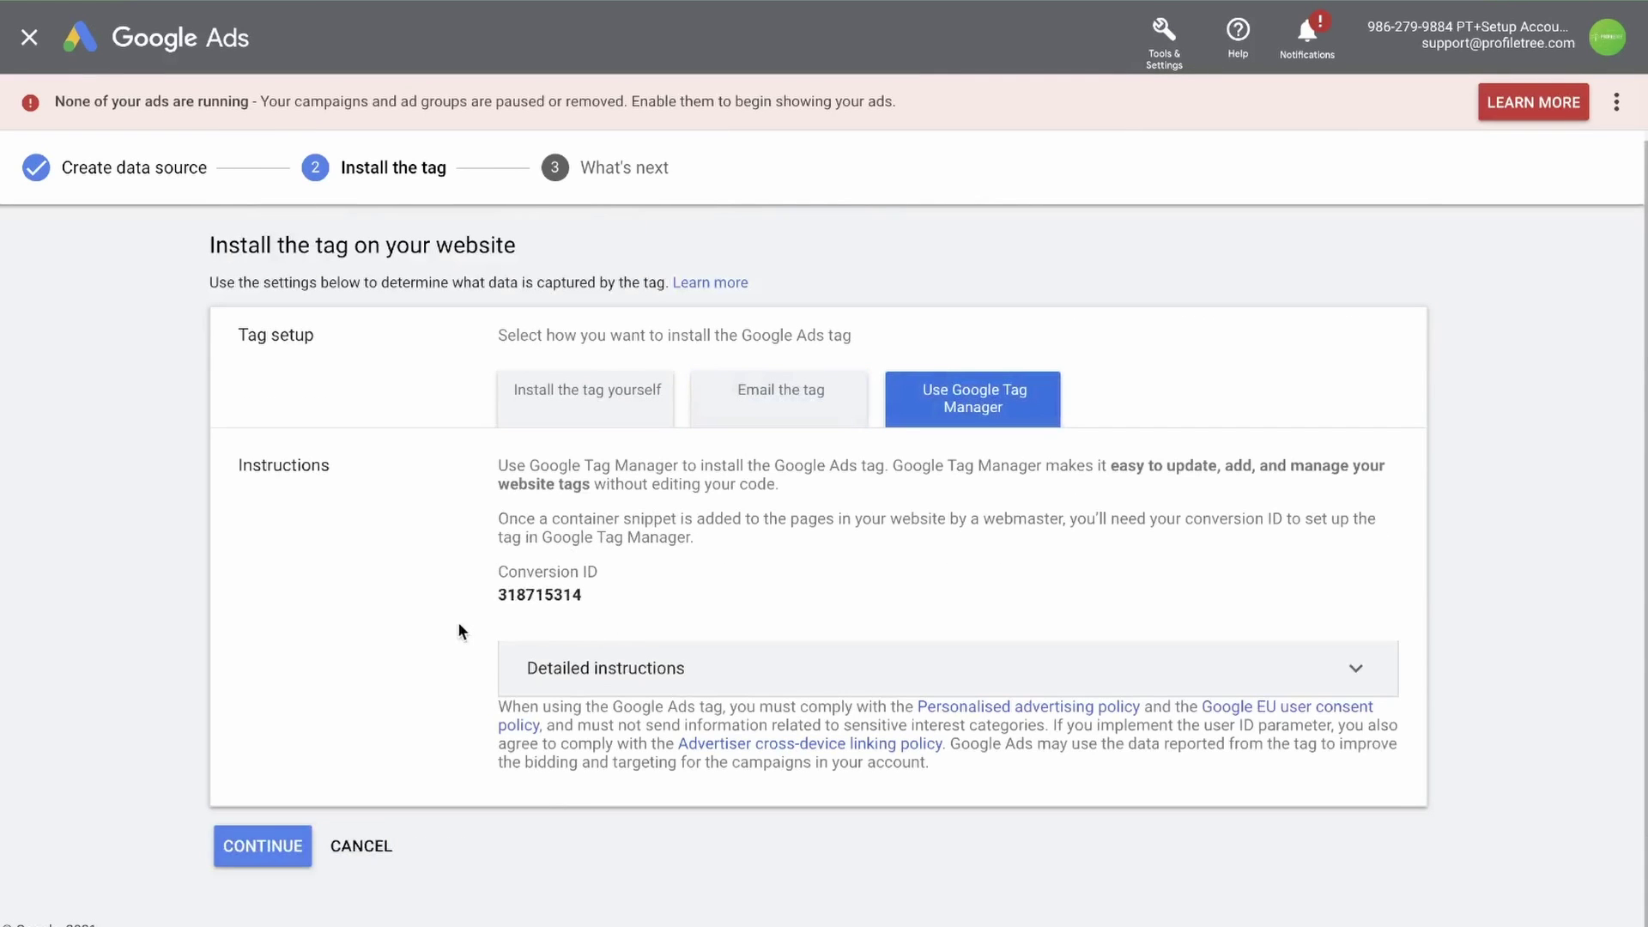
Email the tag to the webmaster's address and finish the Google Ads tag setup
click(781, 414)
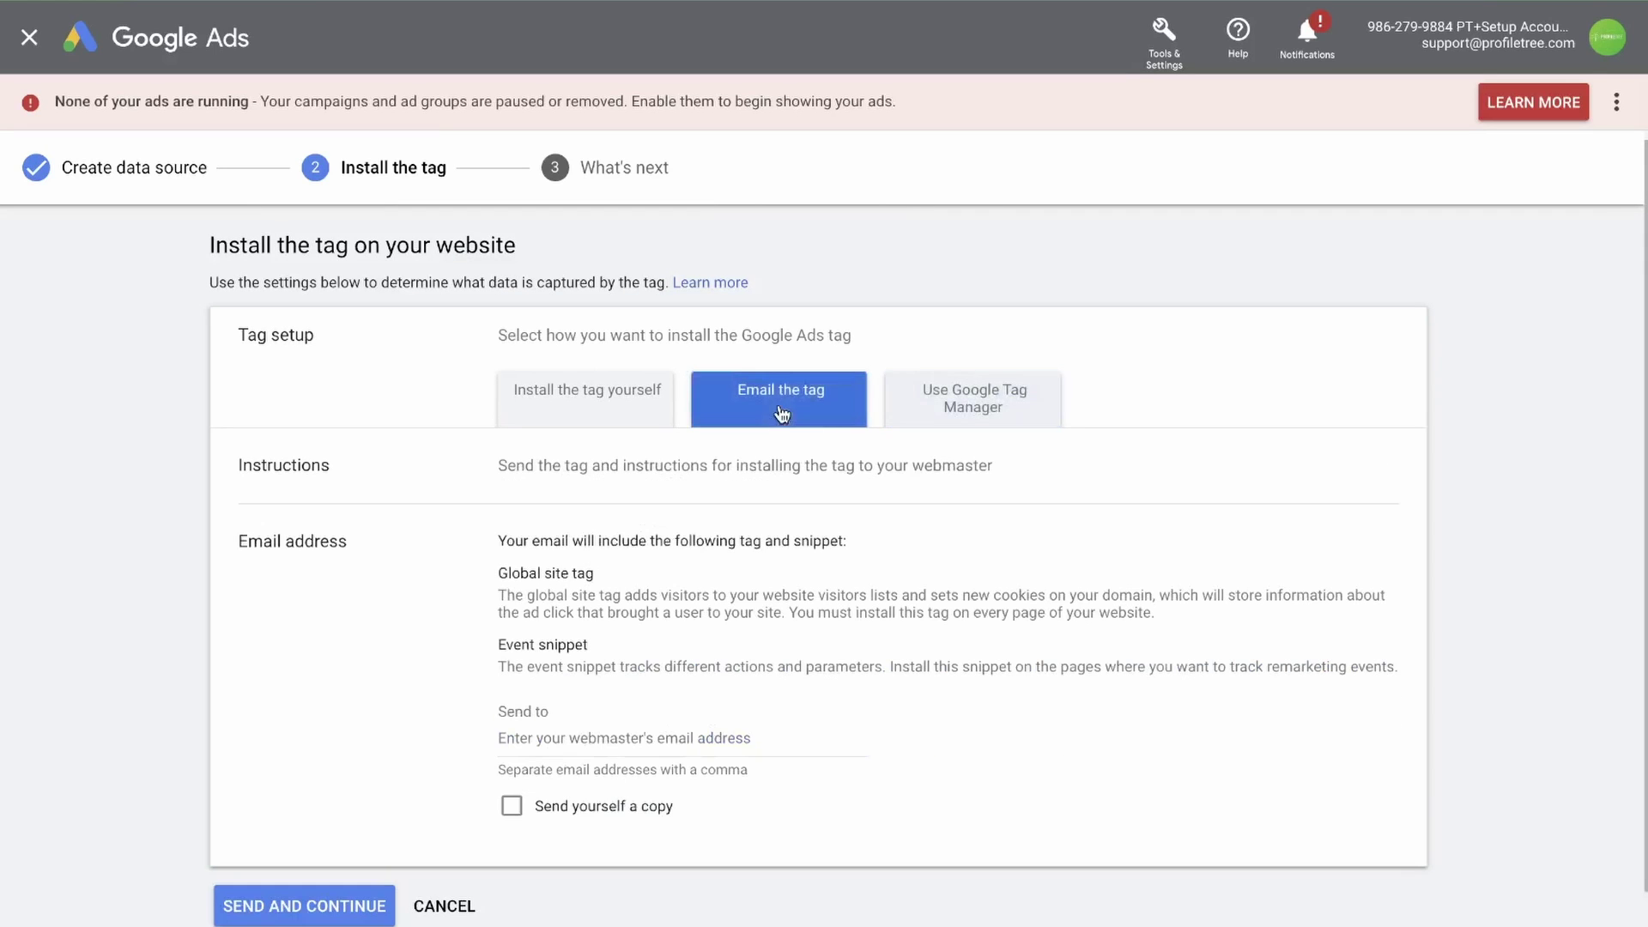
click(625, 732)
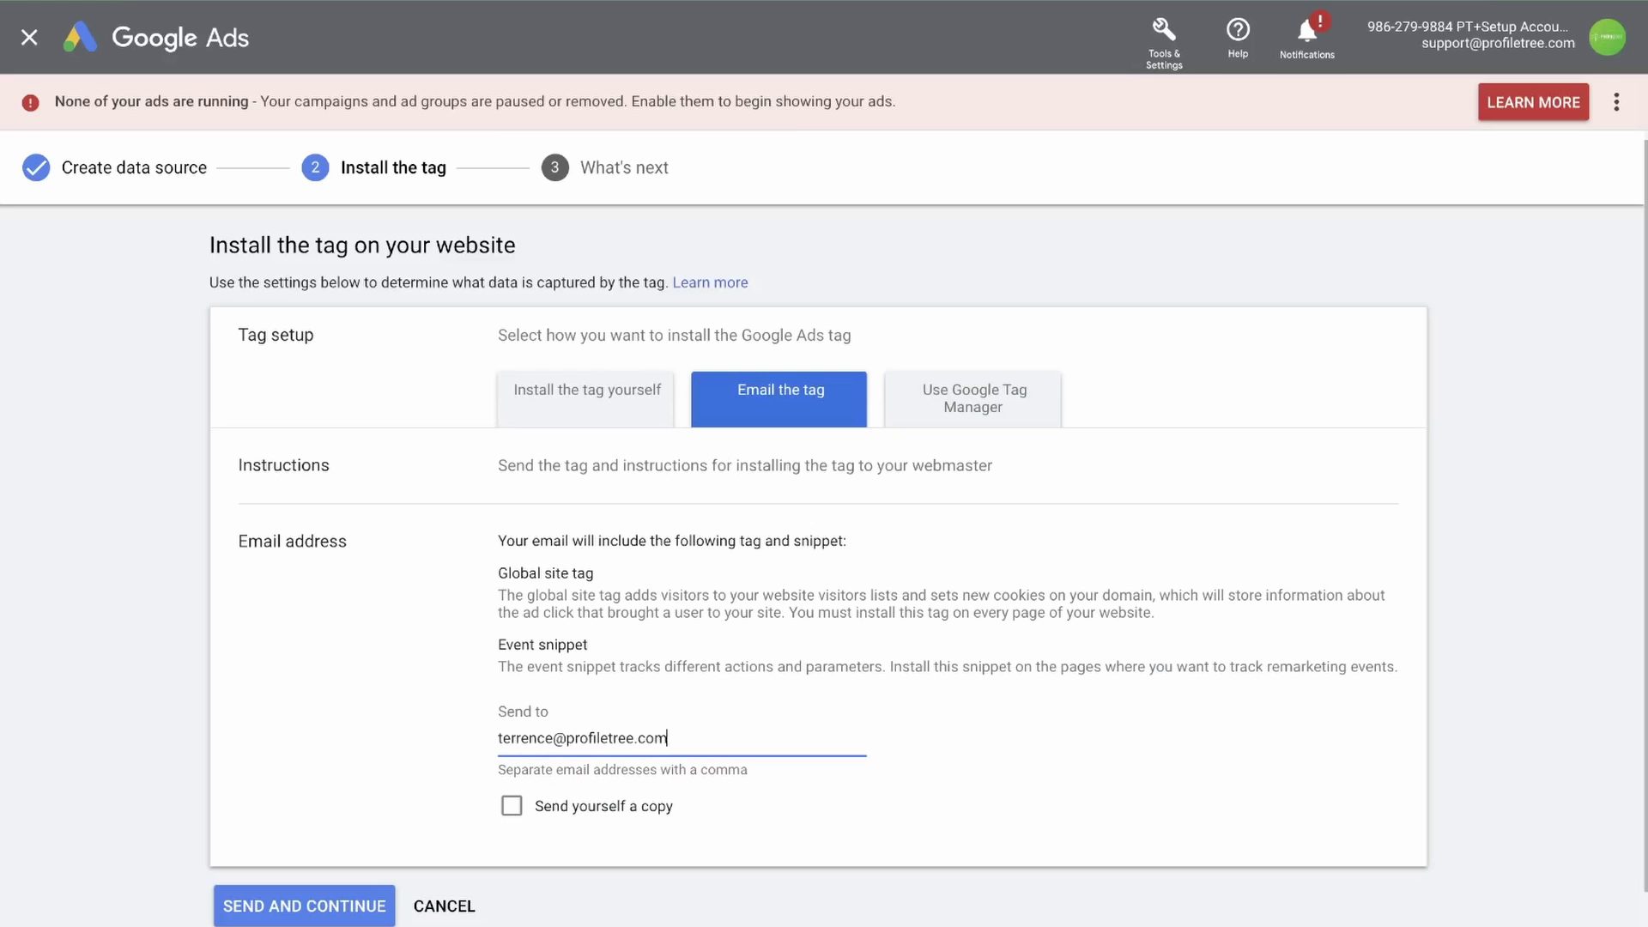
click(292, 908)
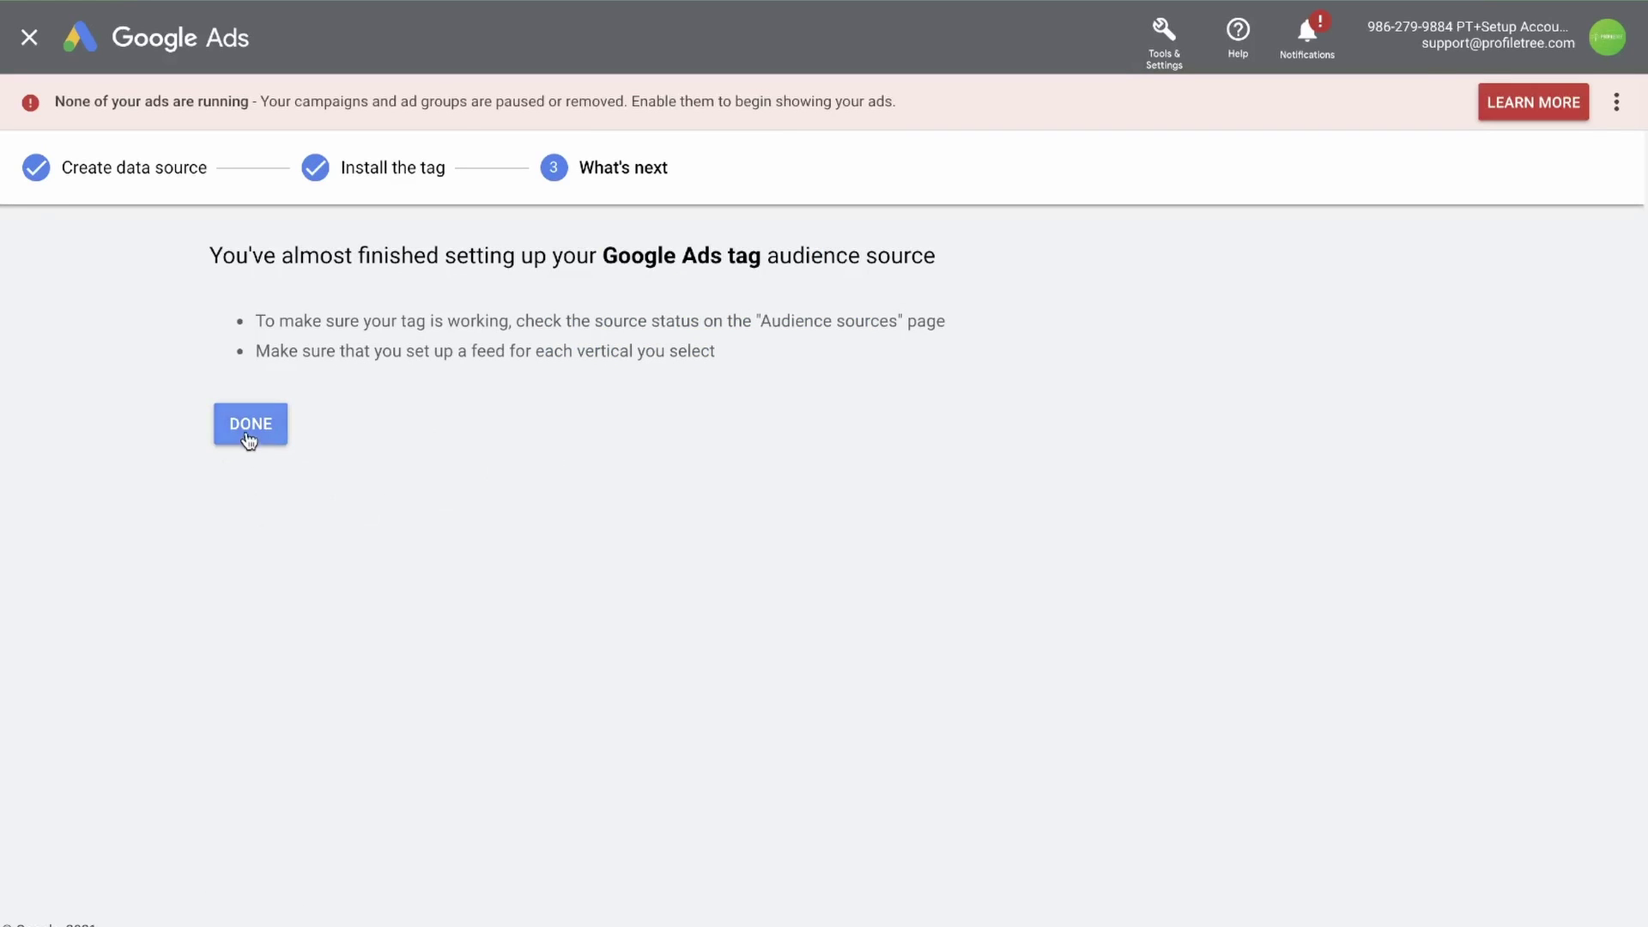
click(248, 434)
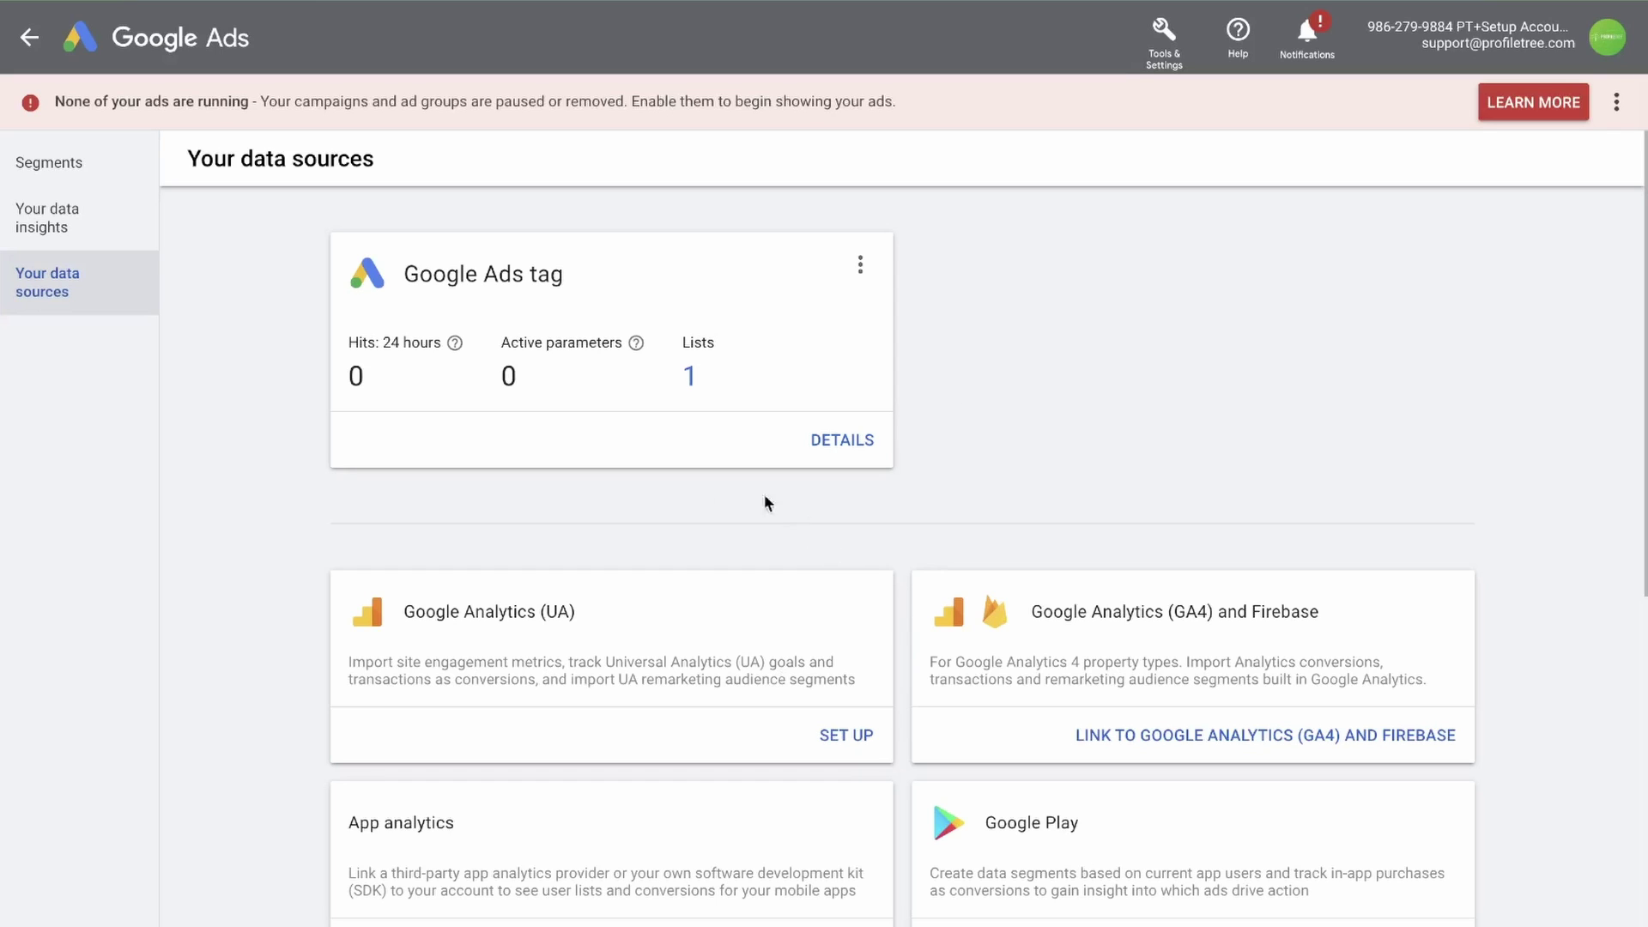
Start linking Google Analytics (UA) as an audience source
click(841, 740)
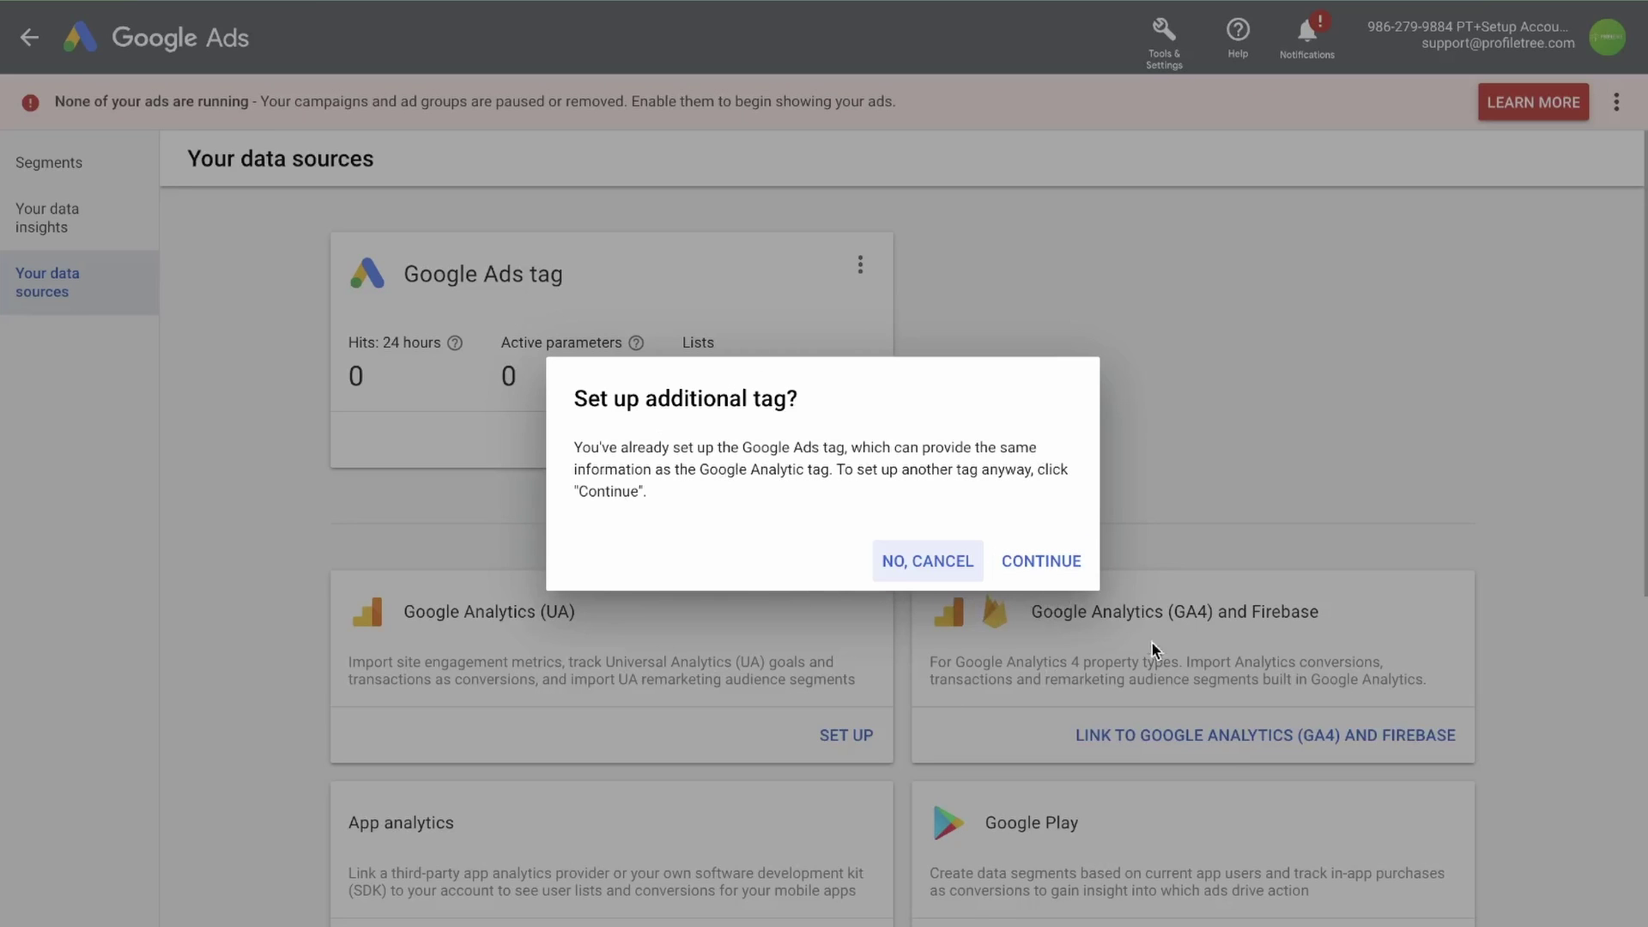
Confirm the additional tag and settle on collecting standard Google Analytics data
click(1025, 562)
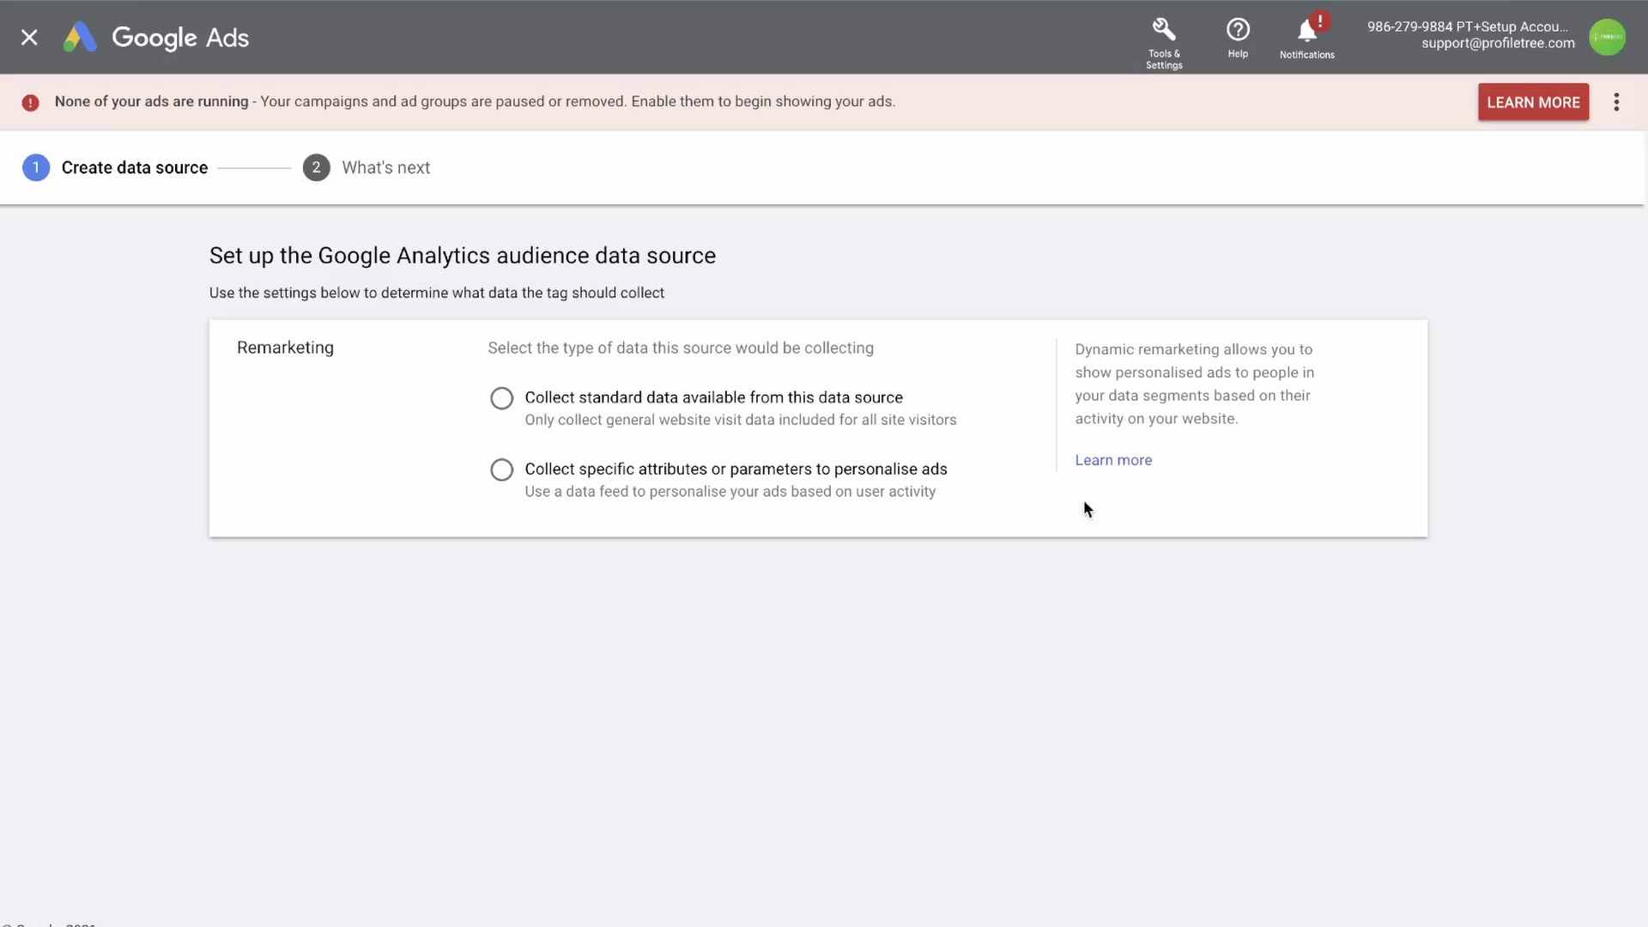
click(503, 400)
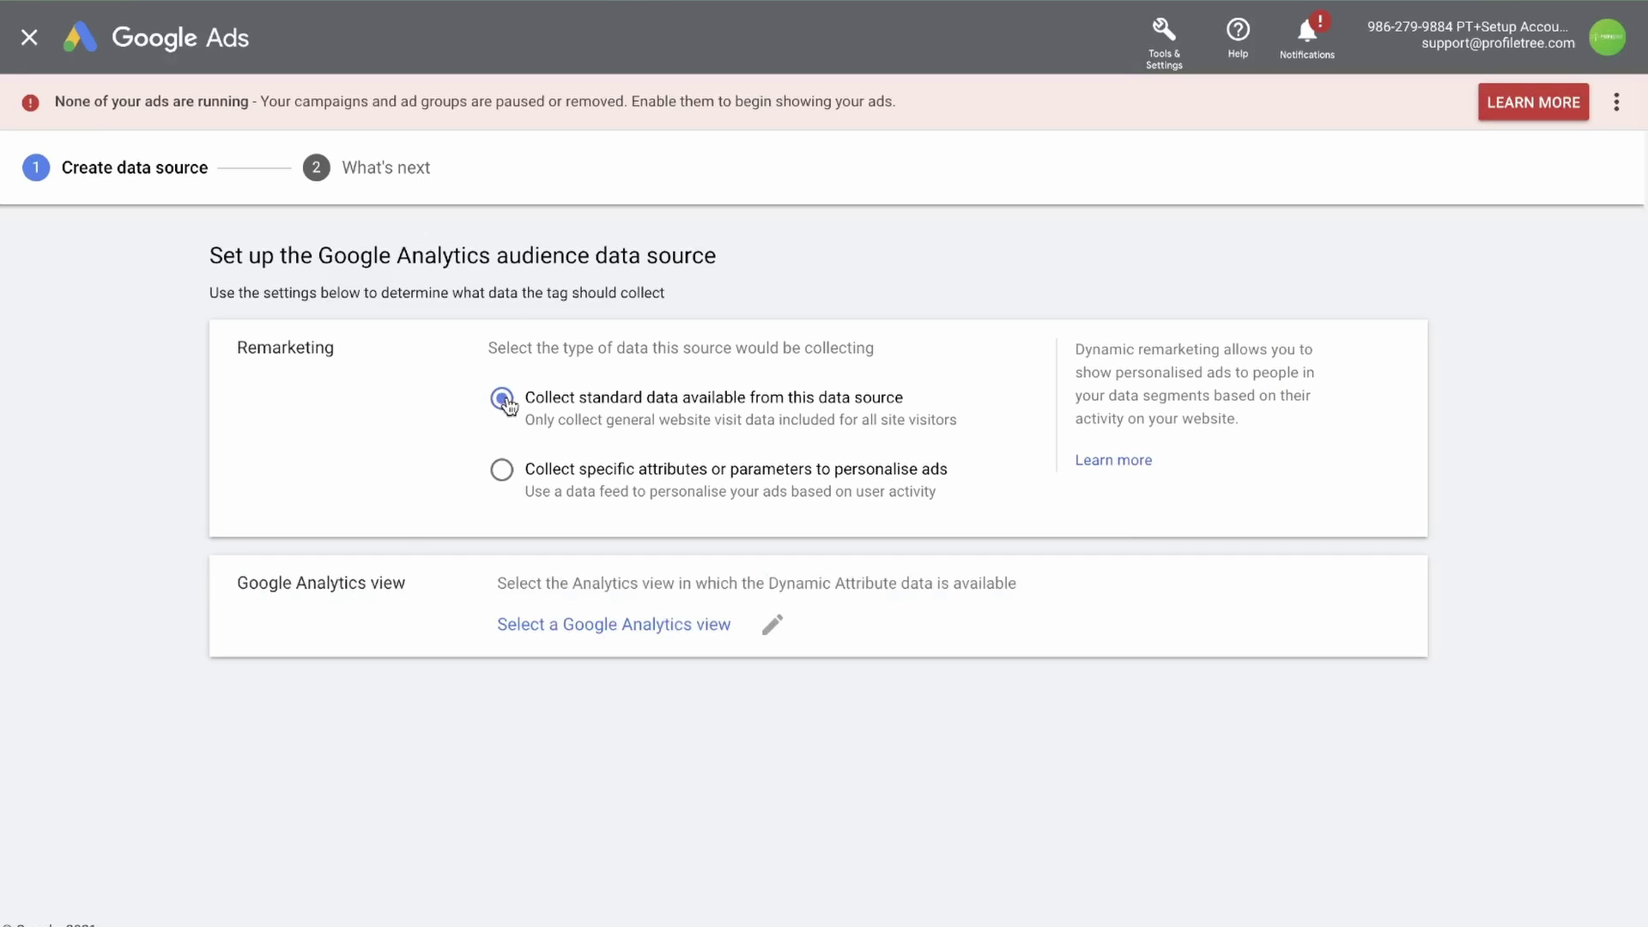
click(503, 472)
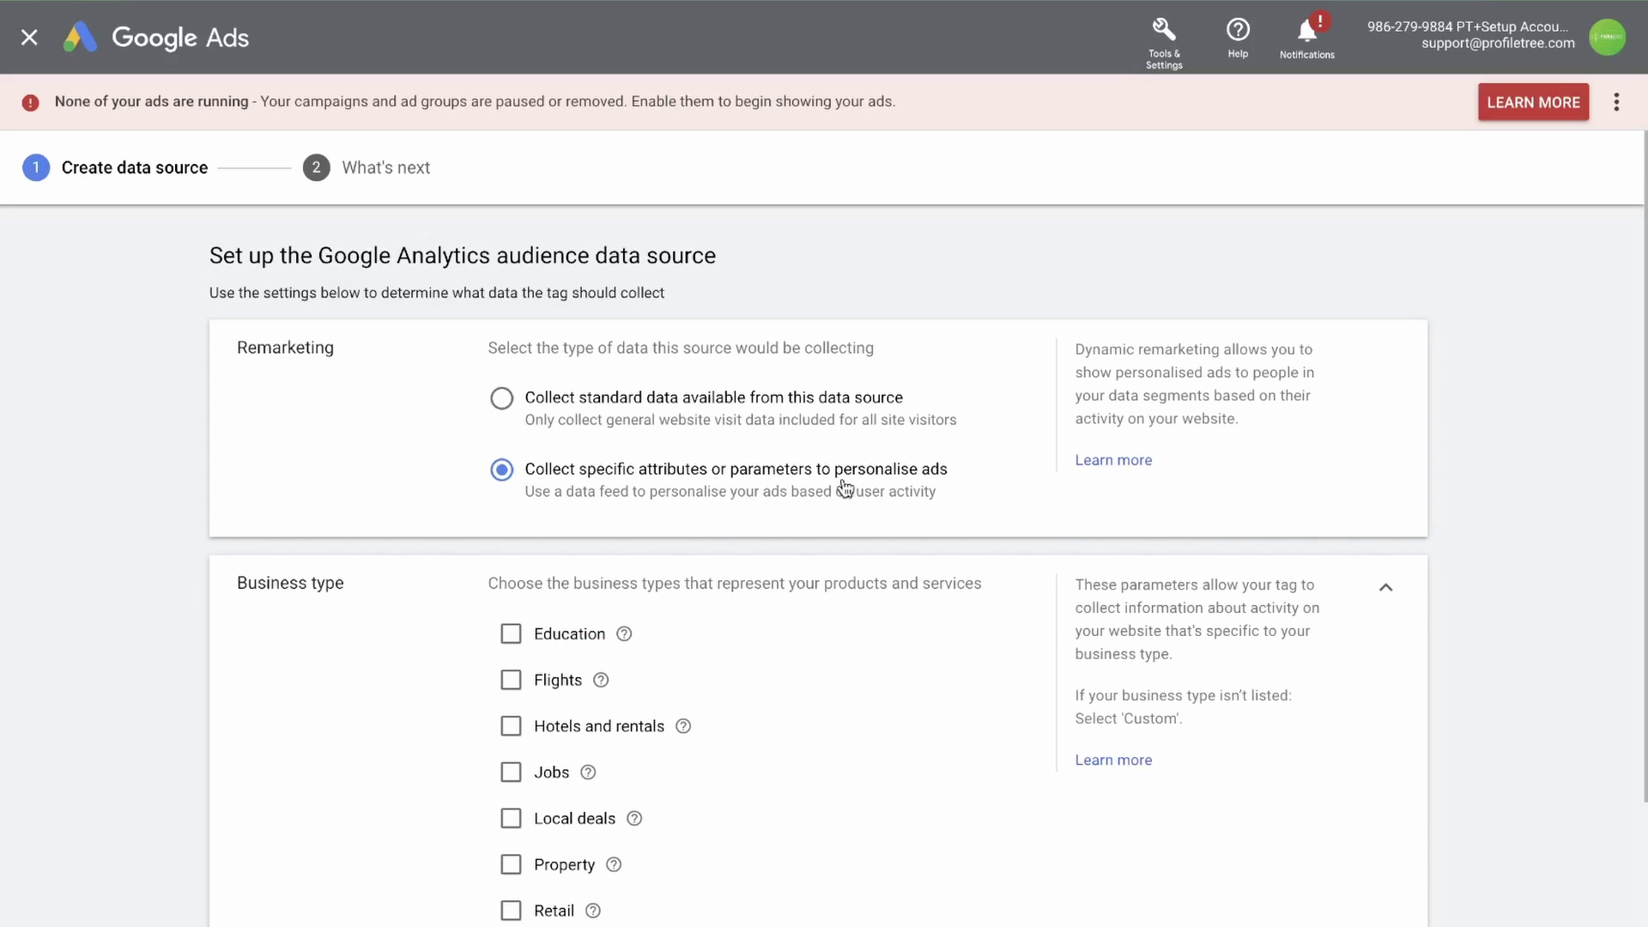
scroll(846, 487, down, 1)
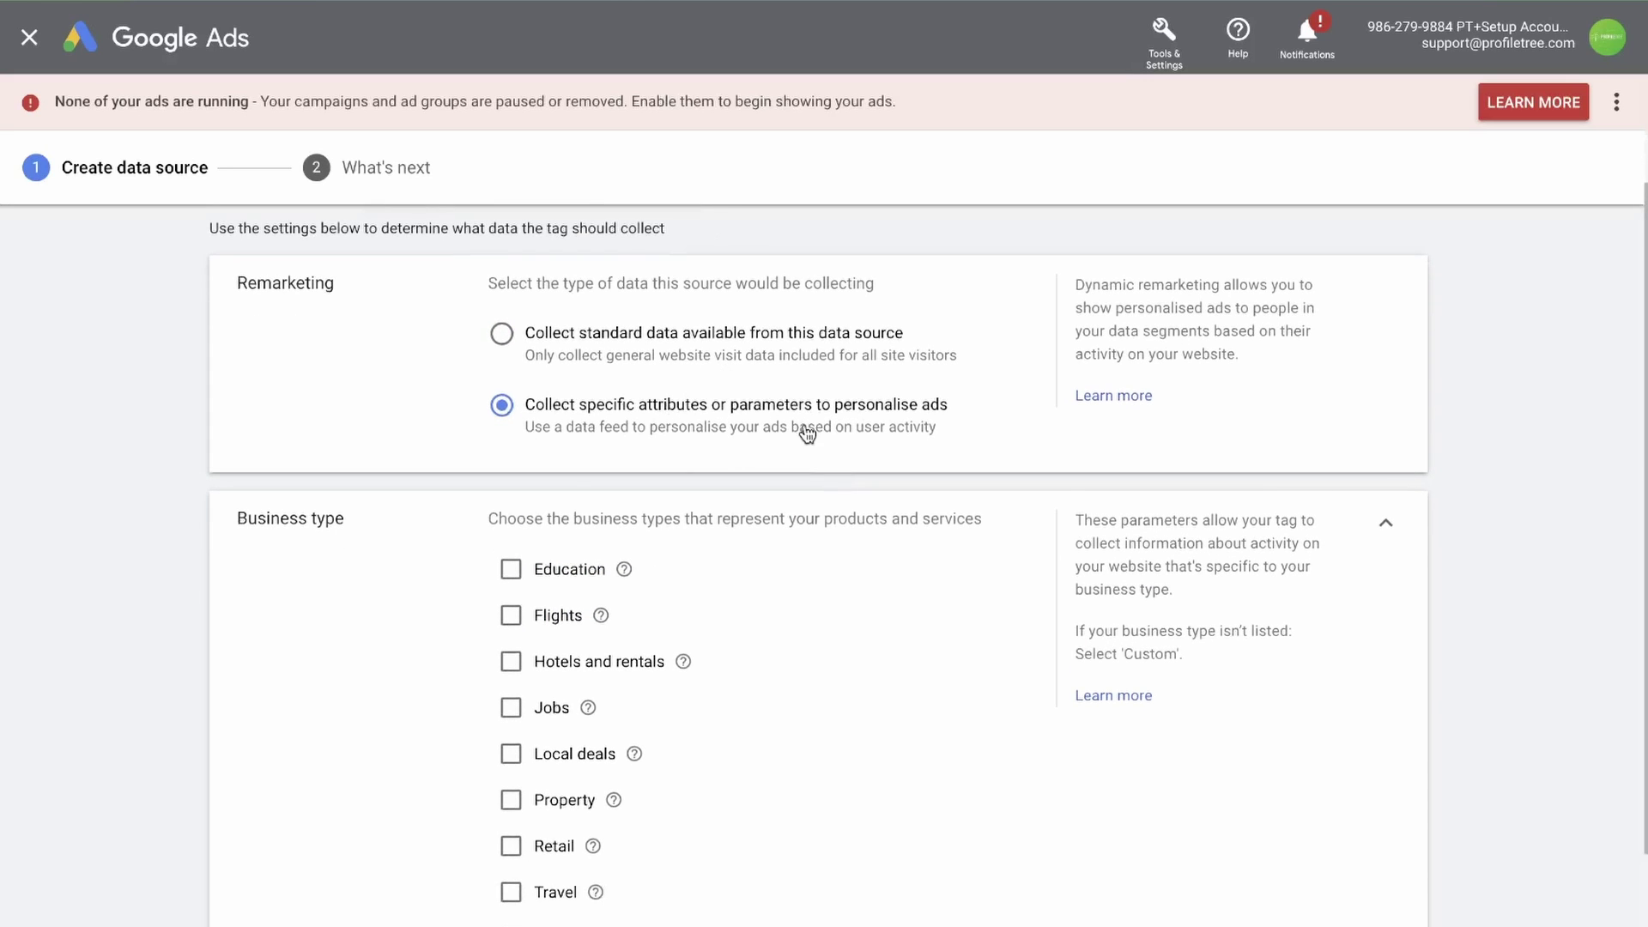
scroll(636, 435, down, 1)
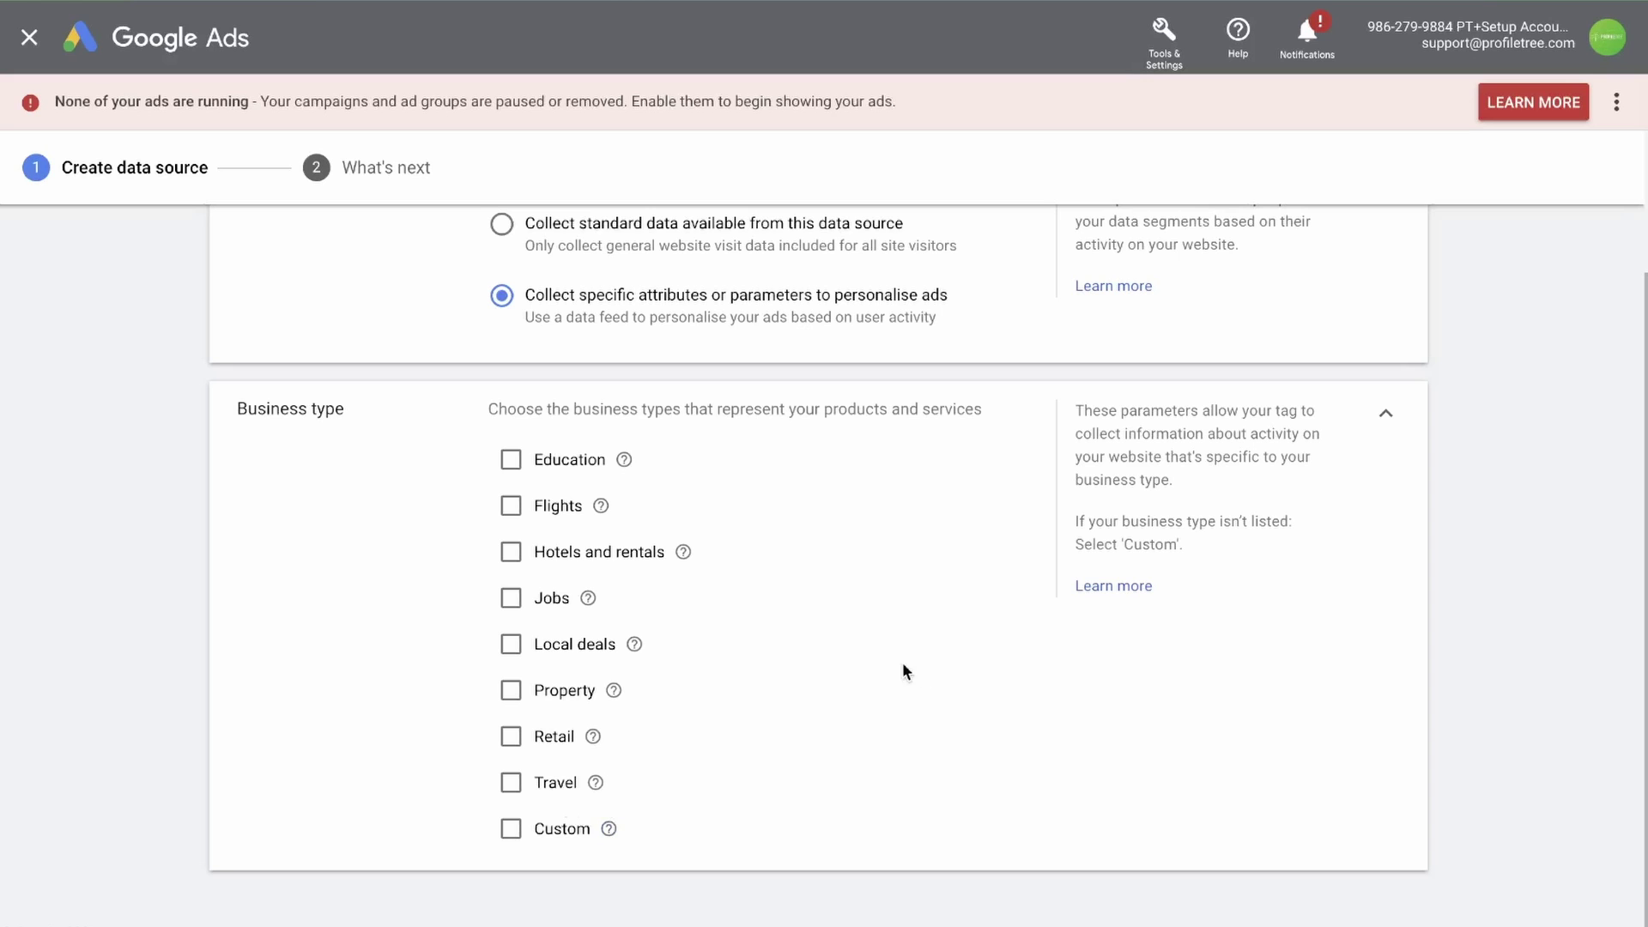
scroll(559, 831, up, 2)
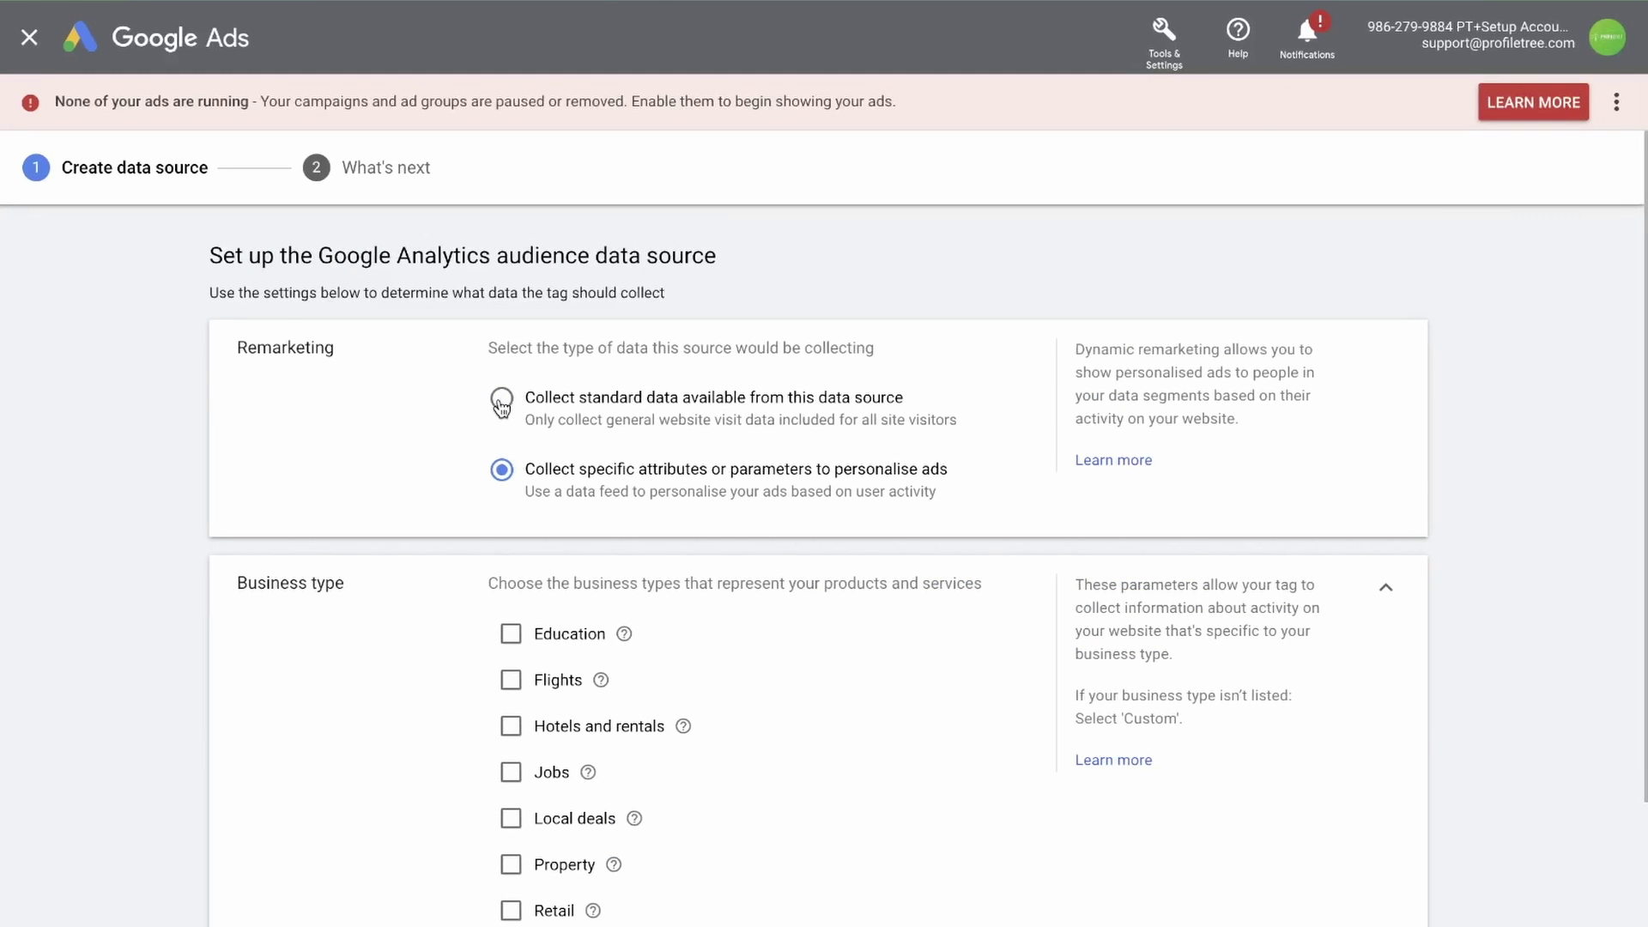
click(502, 400)
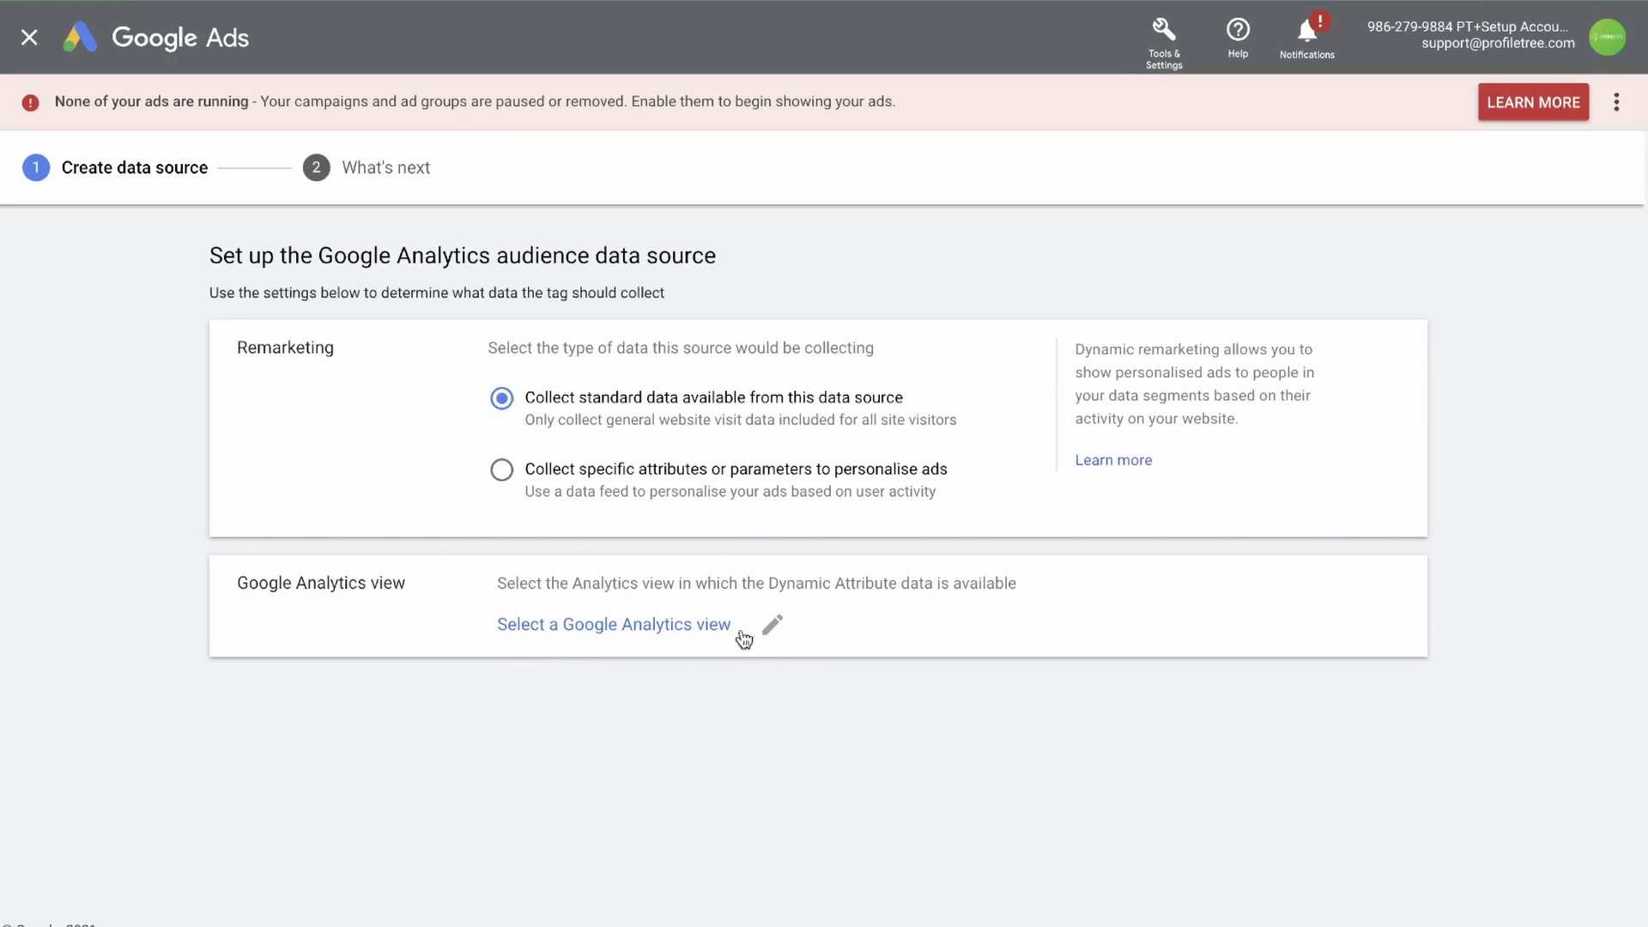
Choose the ProfileTree Analytics view and finish the Analytics source setup
click(656, 632)
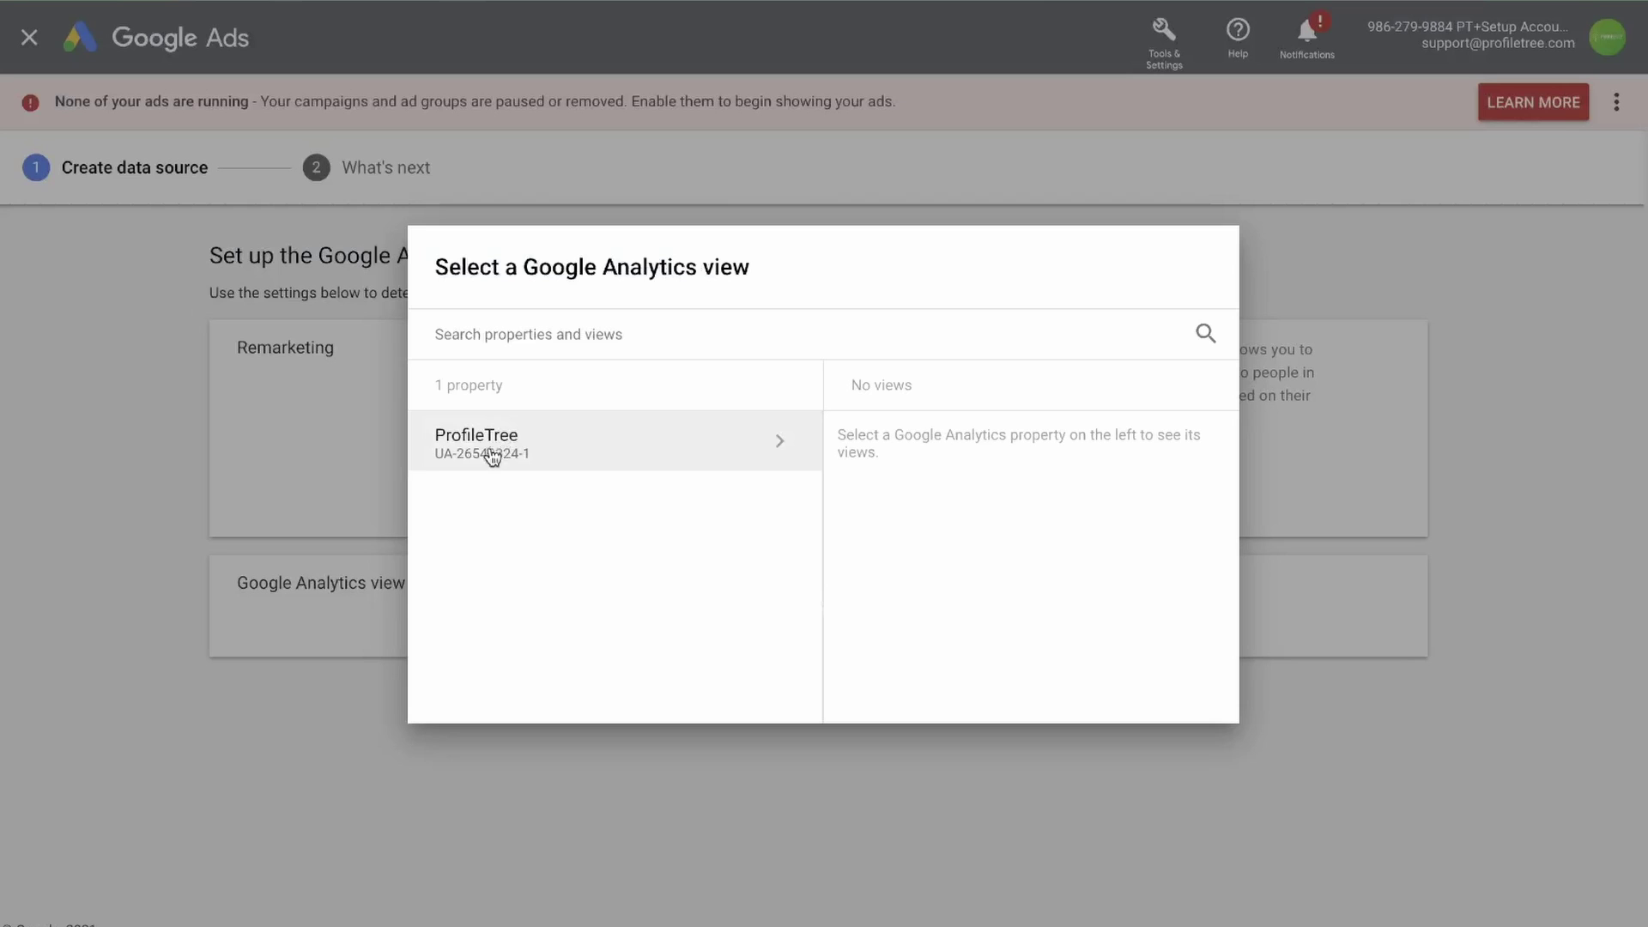
click(772, 444)
click(936, 442)
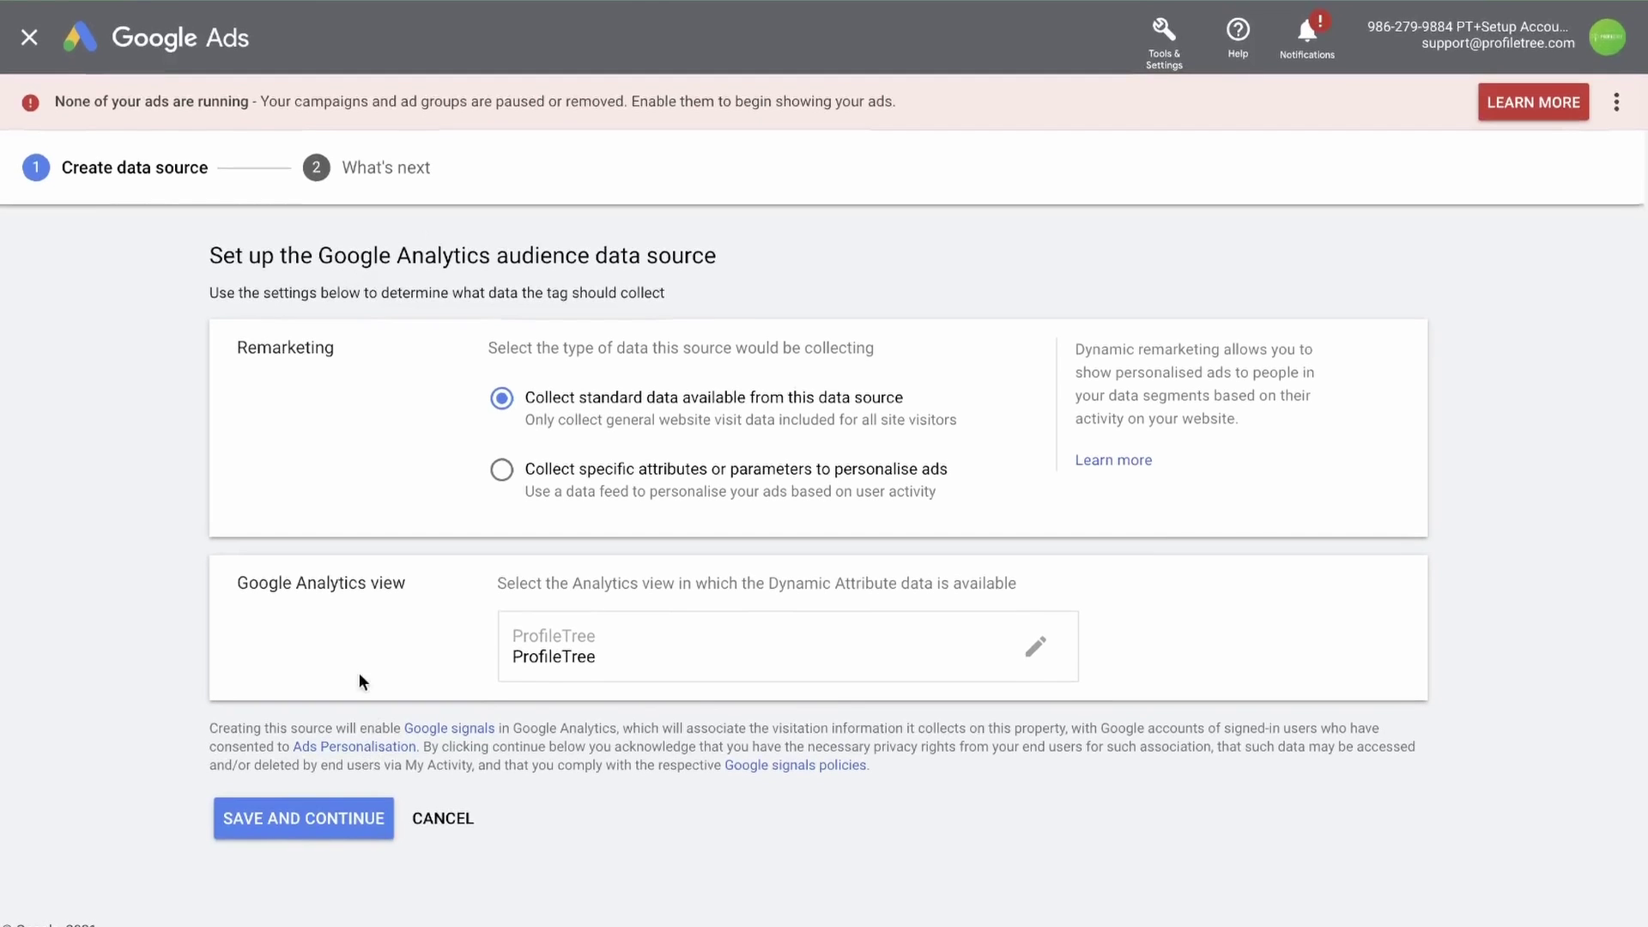
click(304, 820)
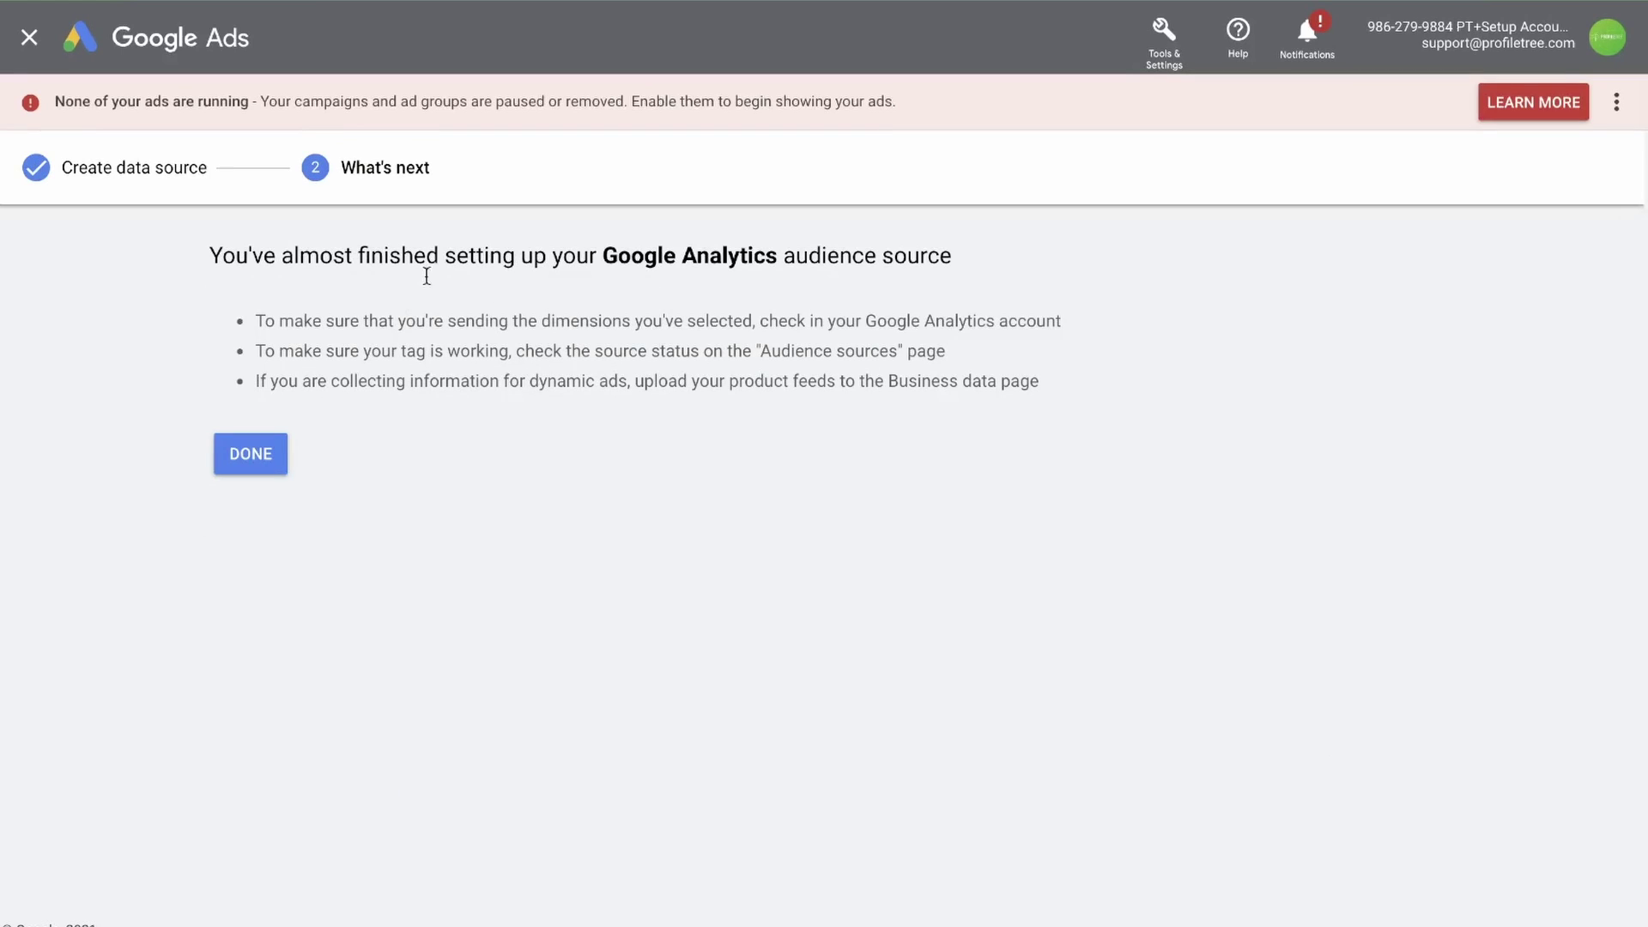
click(225, 457)
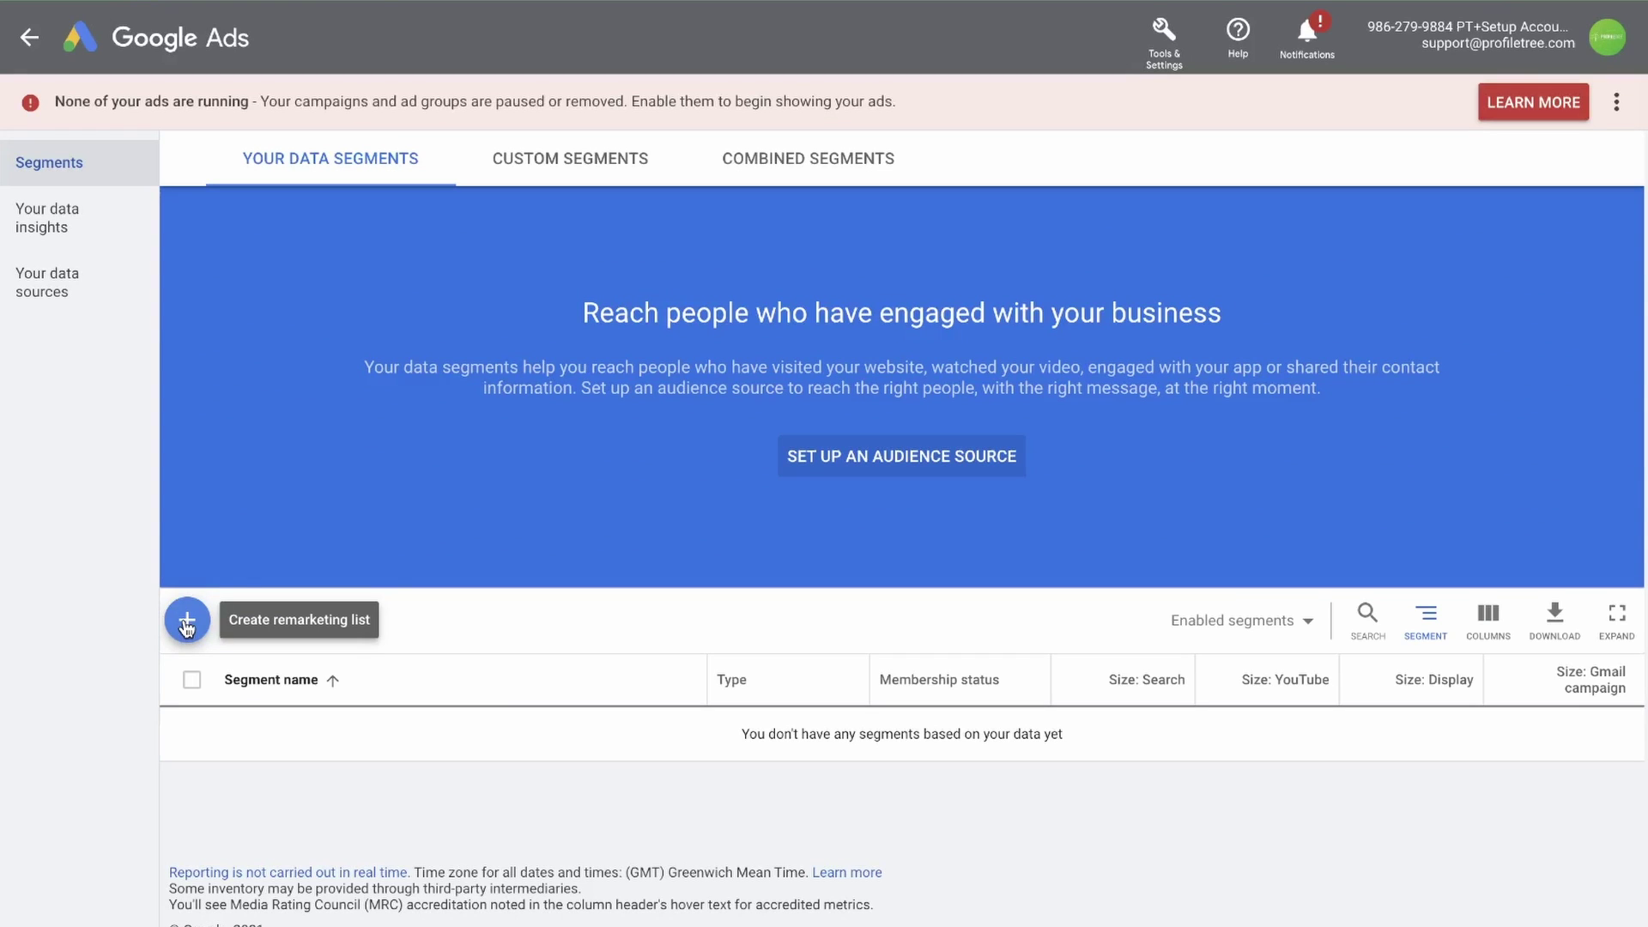
Open the new data segment menu on the Your Data Segments tab
click(187, 625)
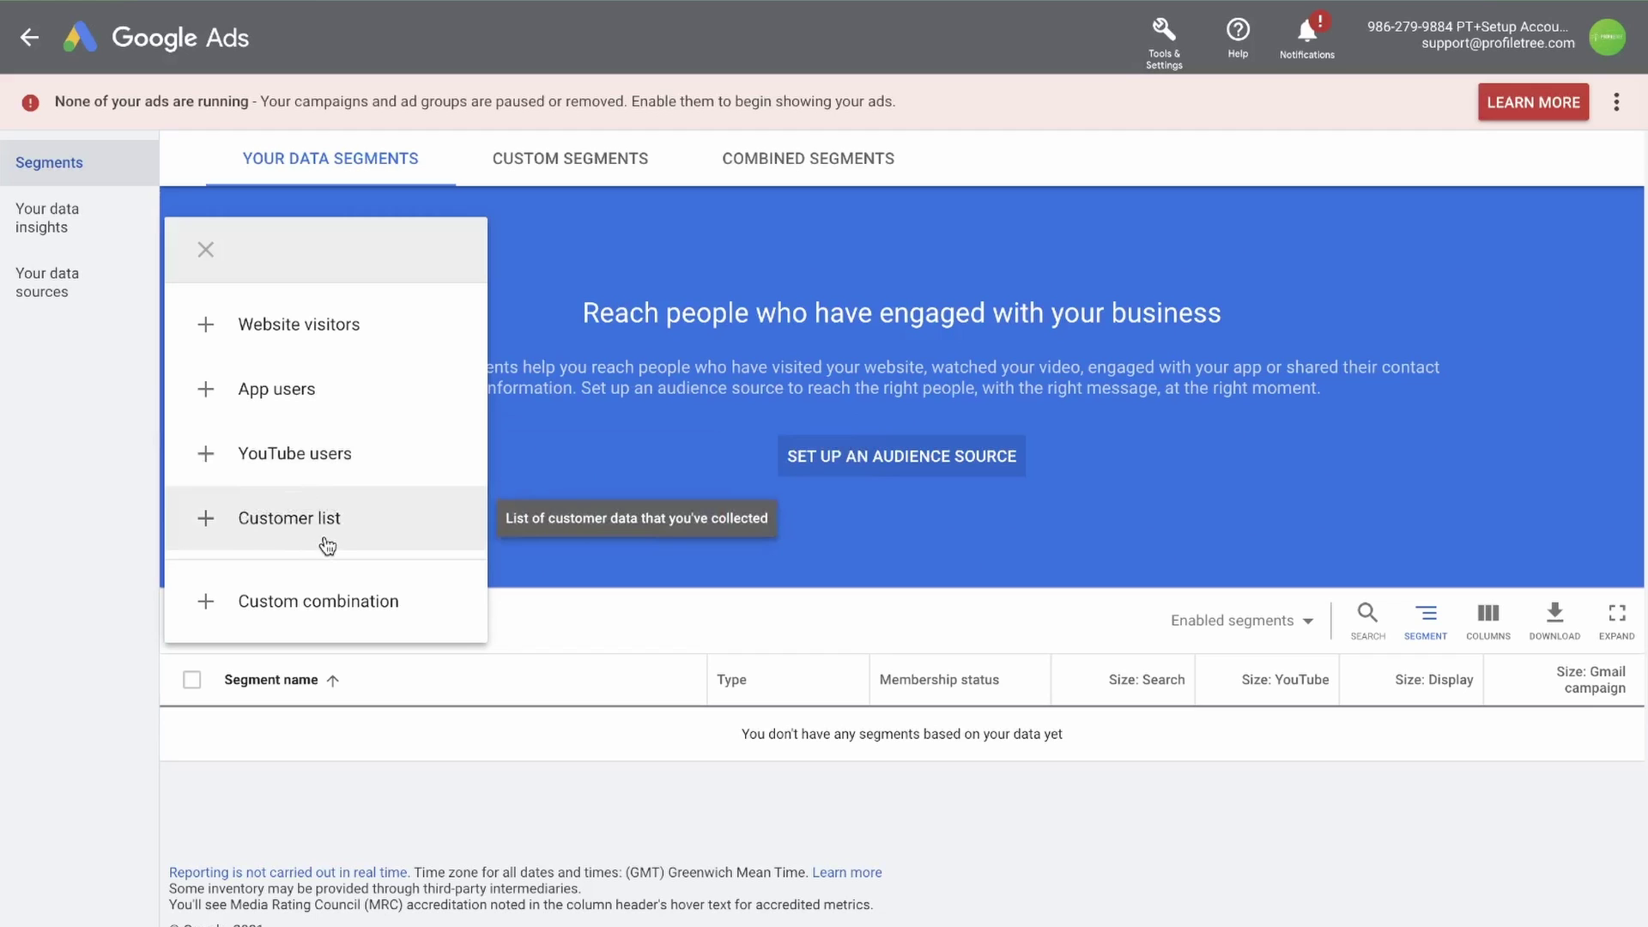
Create a Website visitors segment named 'Contact Us Form Submission' with visitors of a page as members
click(334, 335)
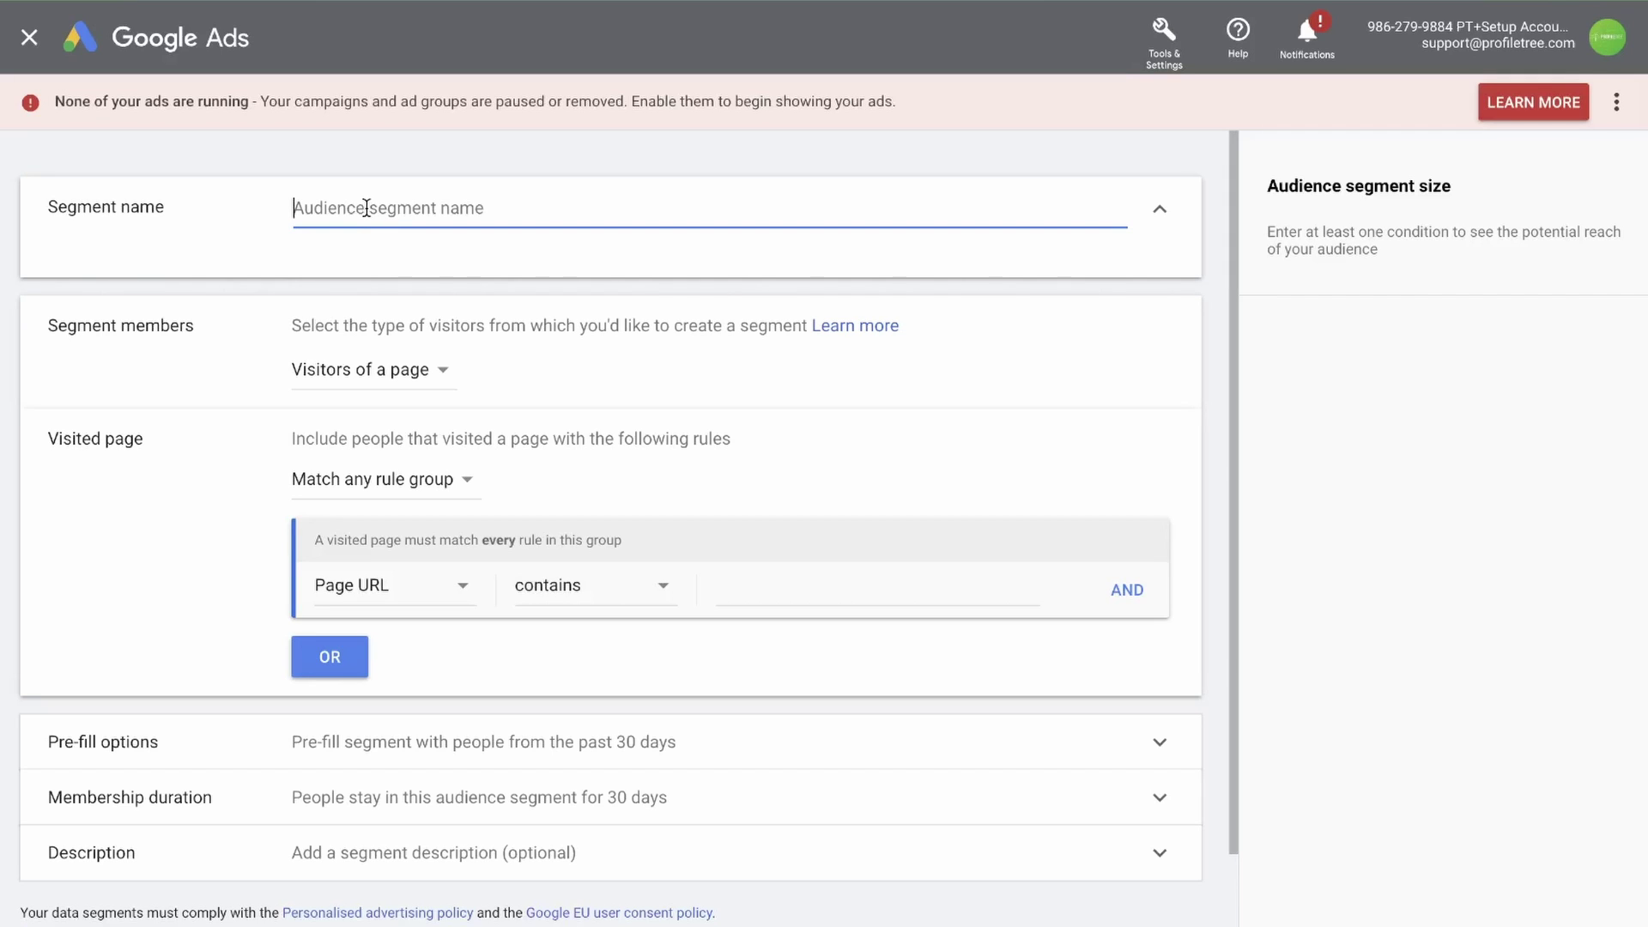
text(Contact Us Form Su)
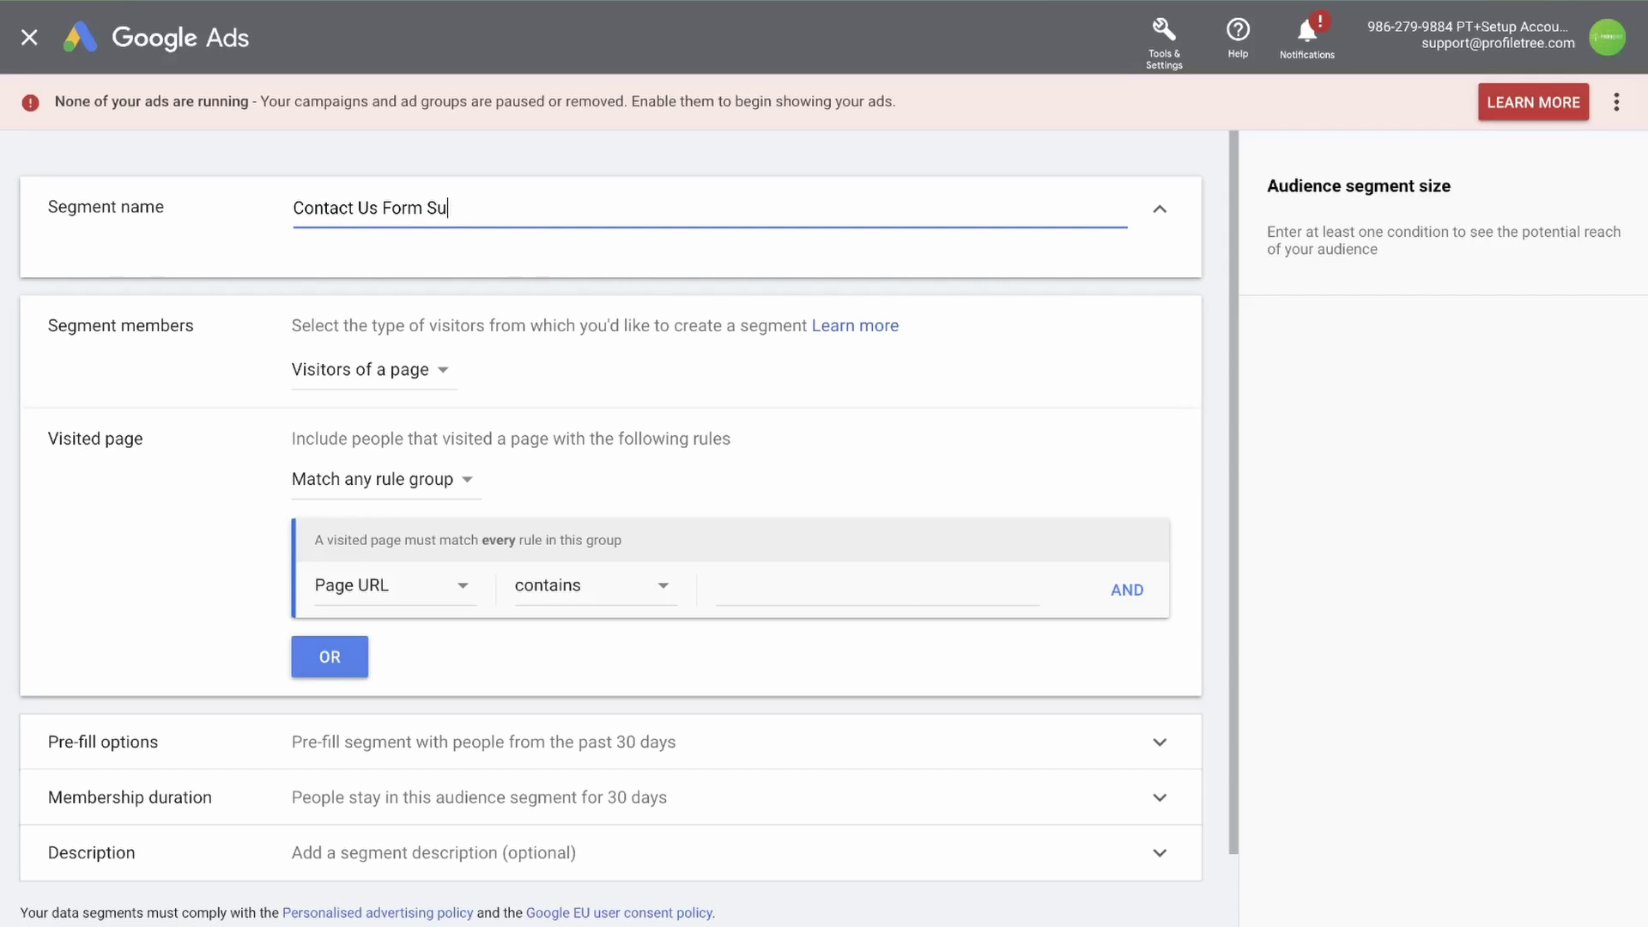
text(bmission)
scroll(189, 259, down, 1)
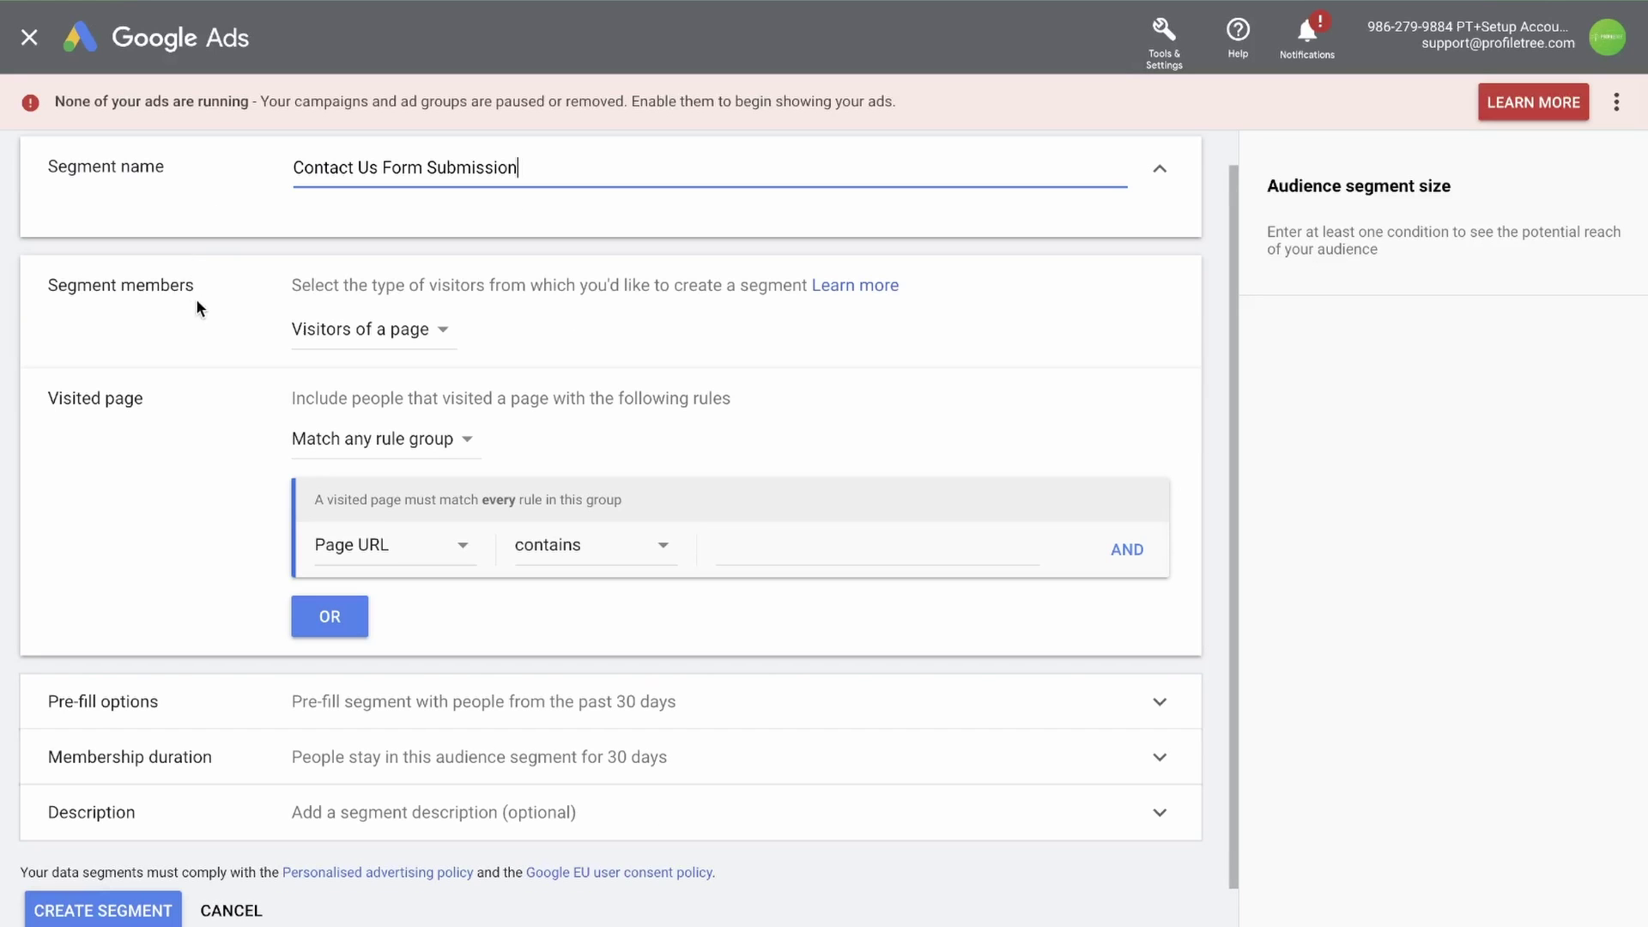
click(429, 329)
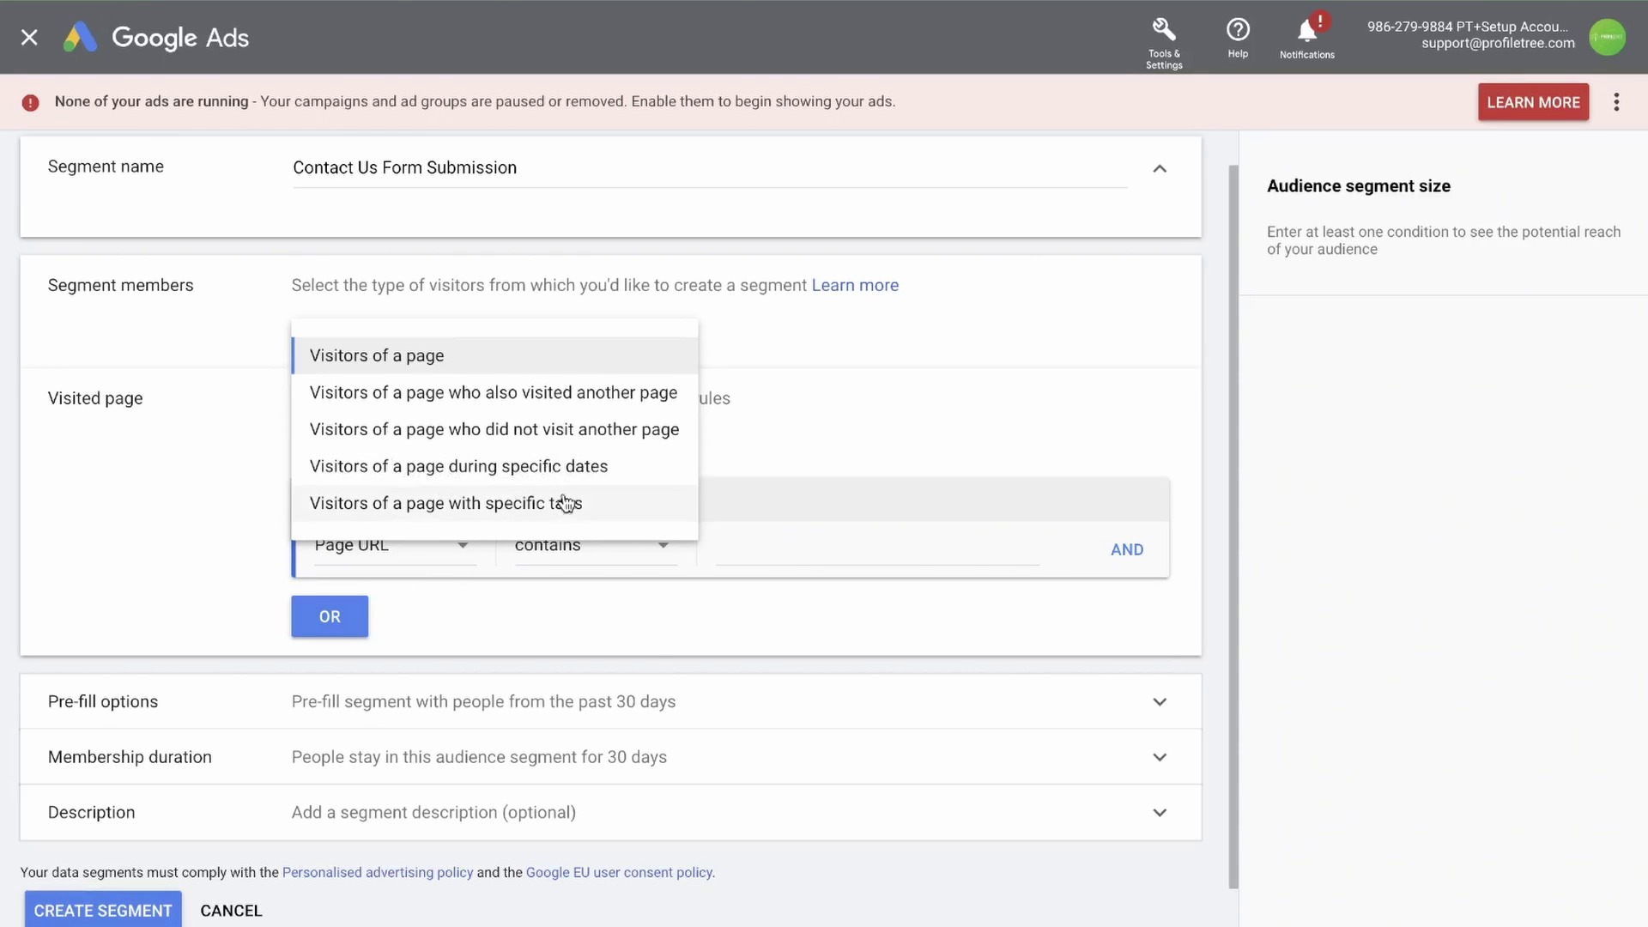
click(376, 361)
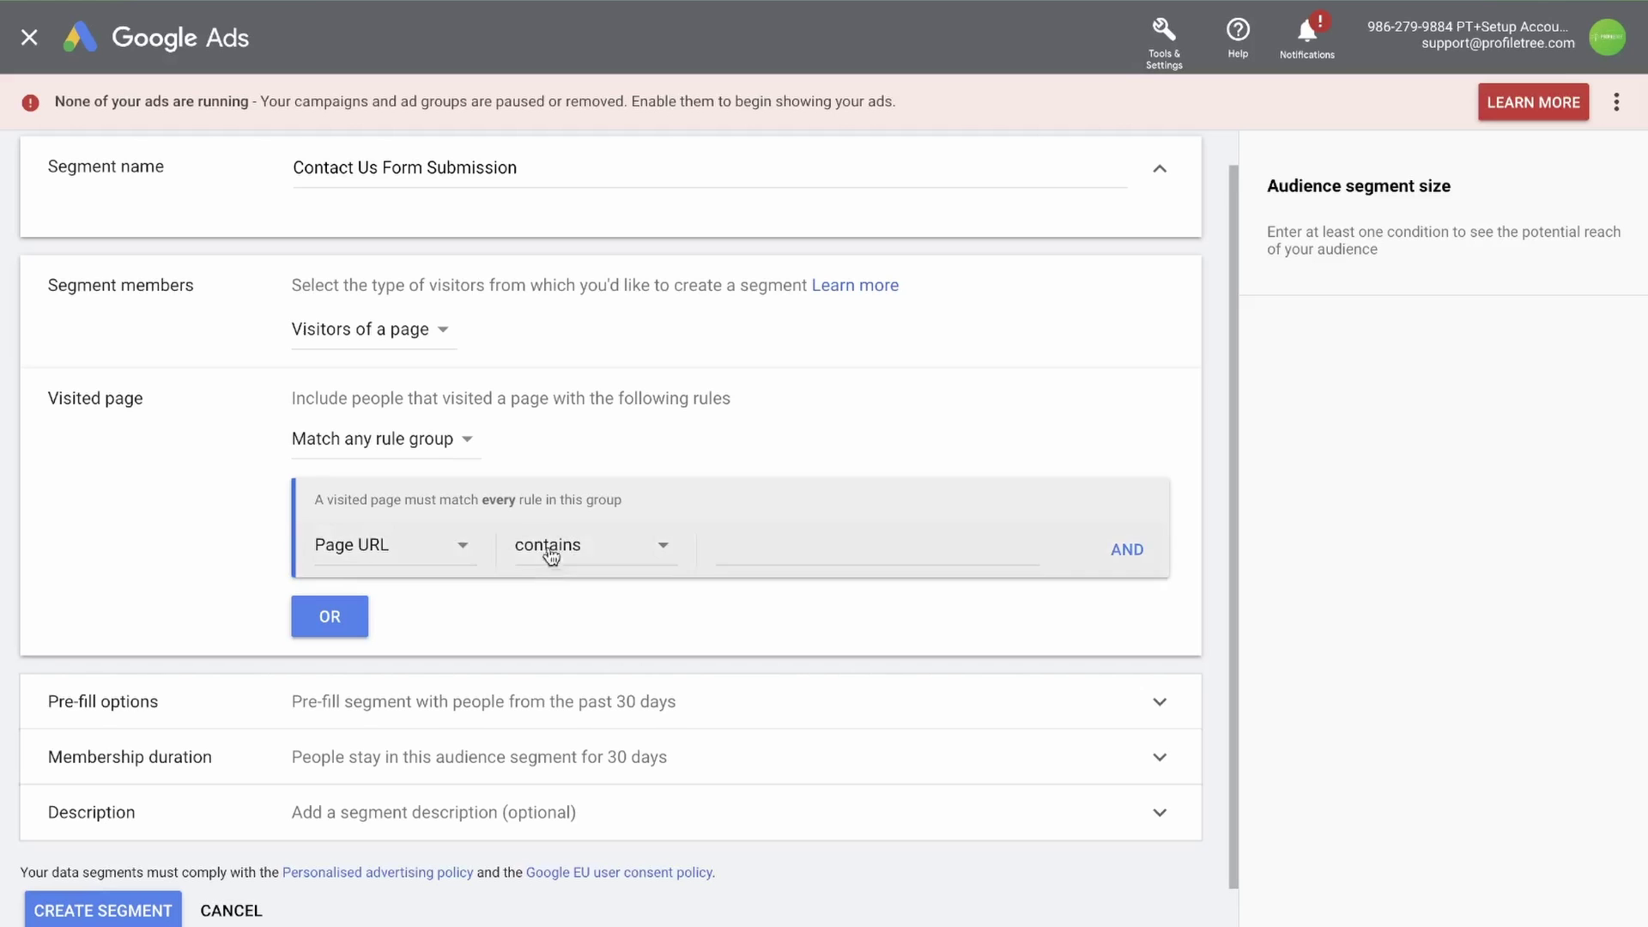
Set the rule to page URL contains 'contact-us/' and check the cookies explanation
click(735, 545)
text(contact-us/)
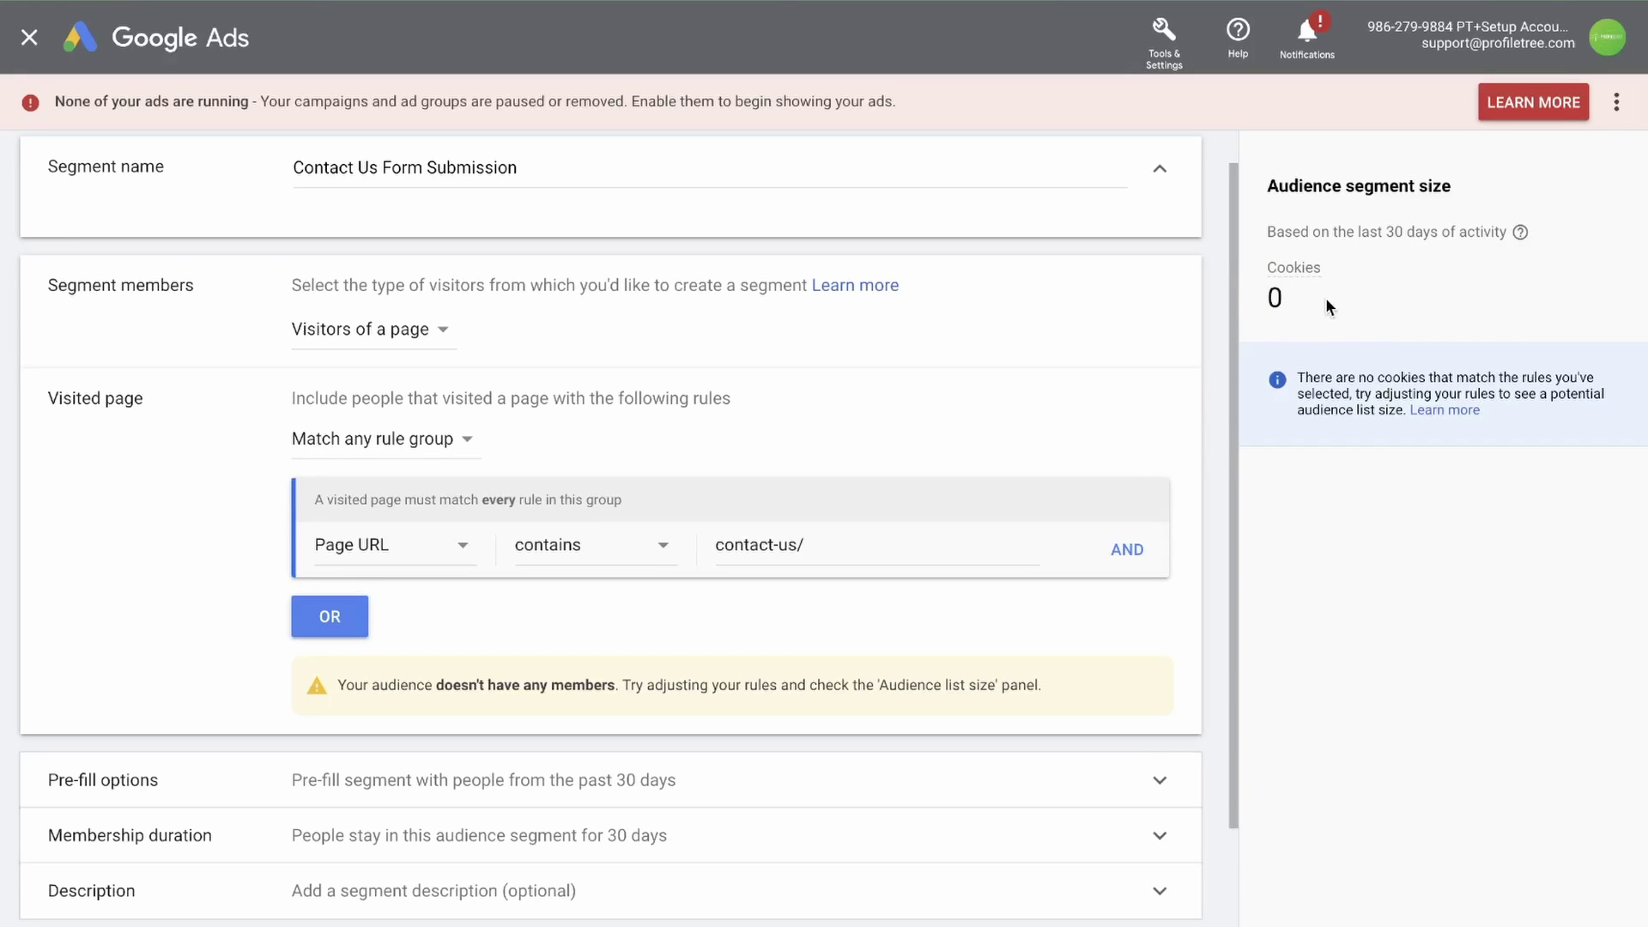
click(1291, 268)
click(1285, 329)
Start the segment empty and set its membership duration to 60 days
scroll(225, 554, down, 2)
click(225, 635)
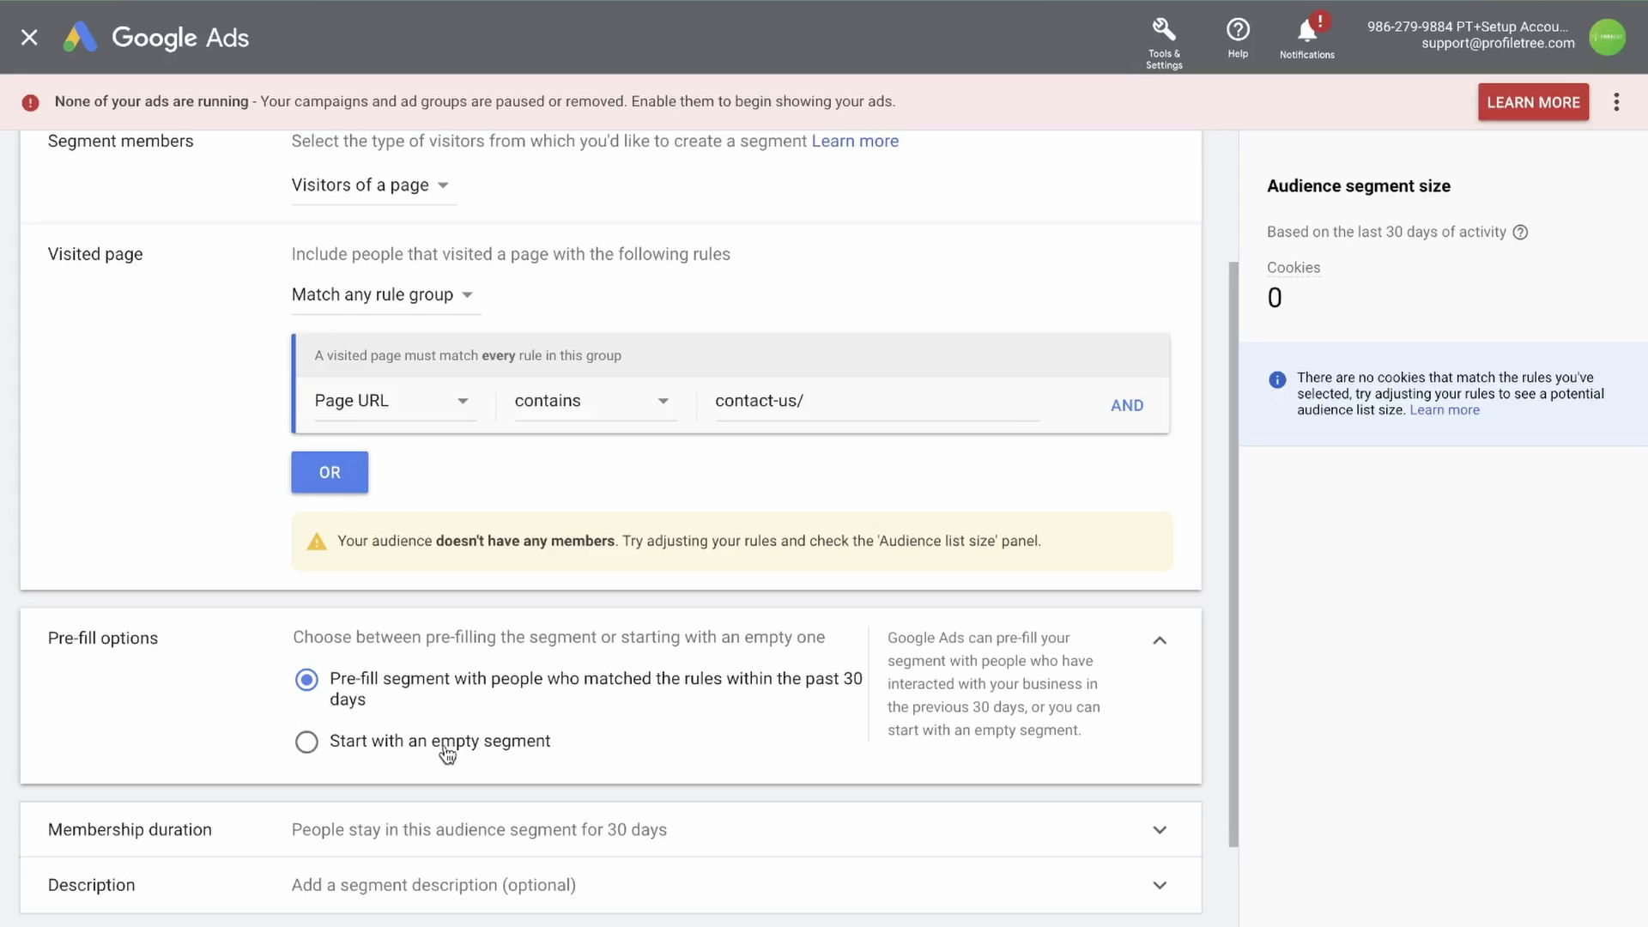
click(311, 743)
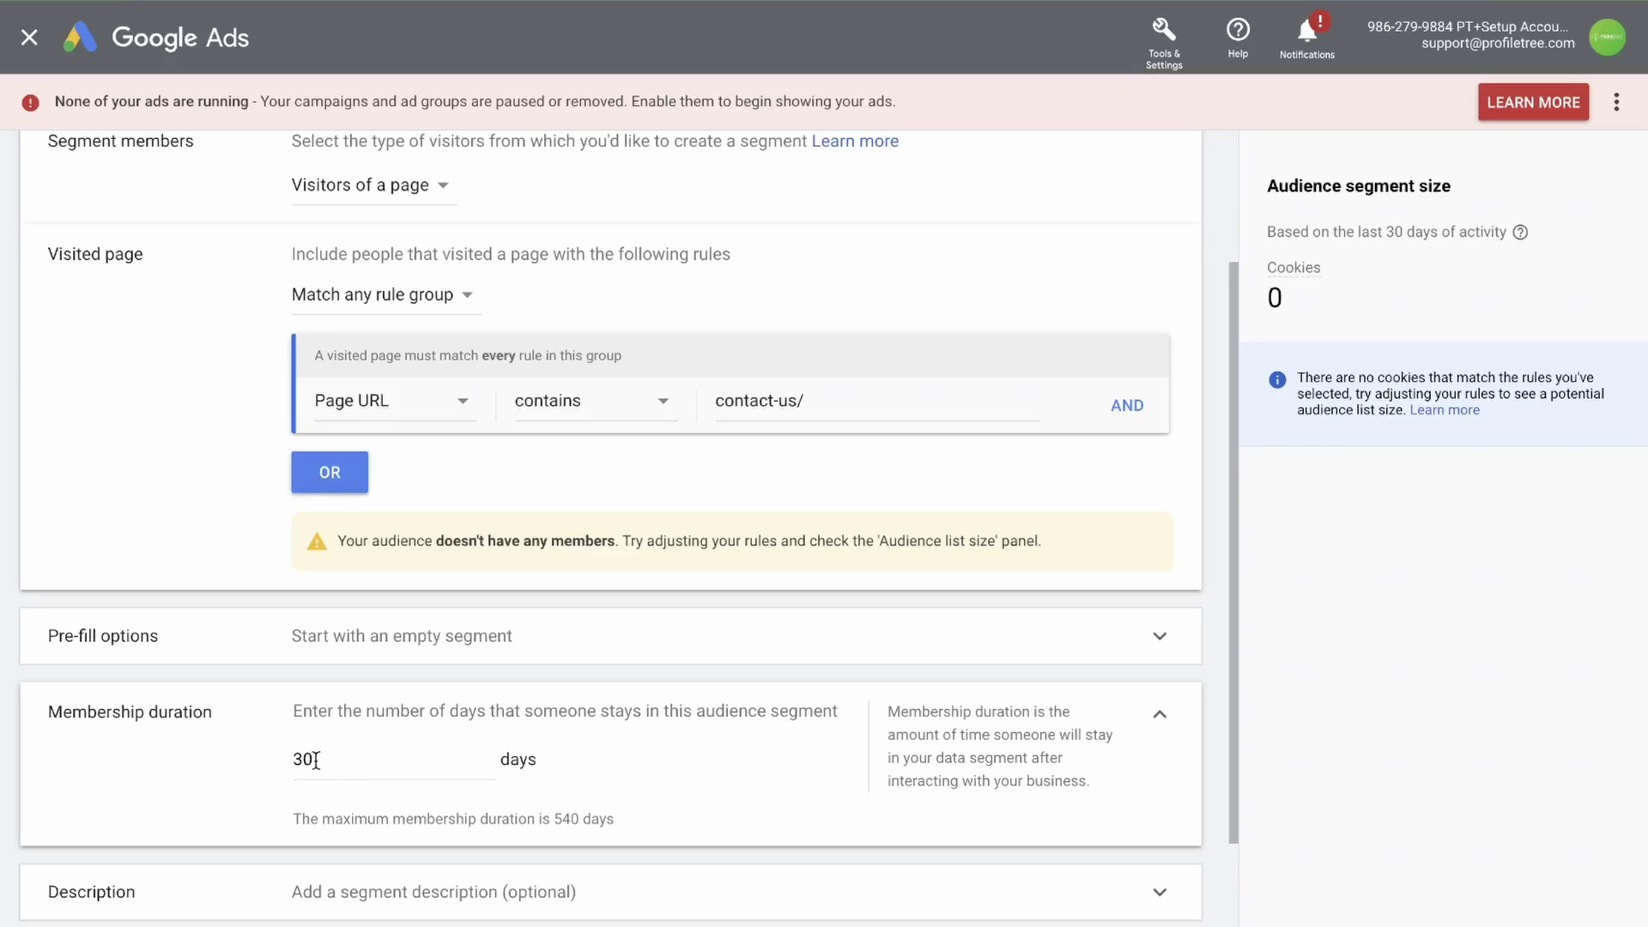
drag(316, 760, 297, 755)
text(60)
click(577, 762)
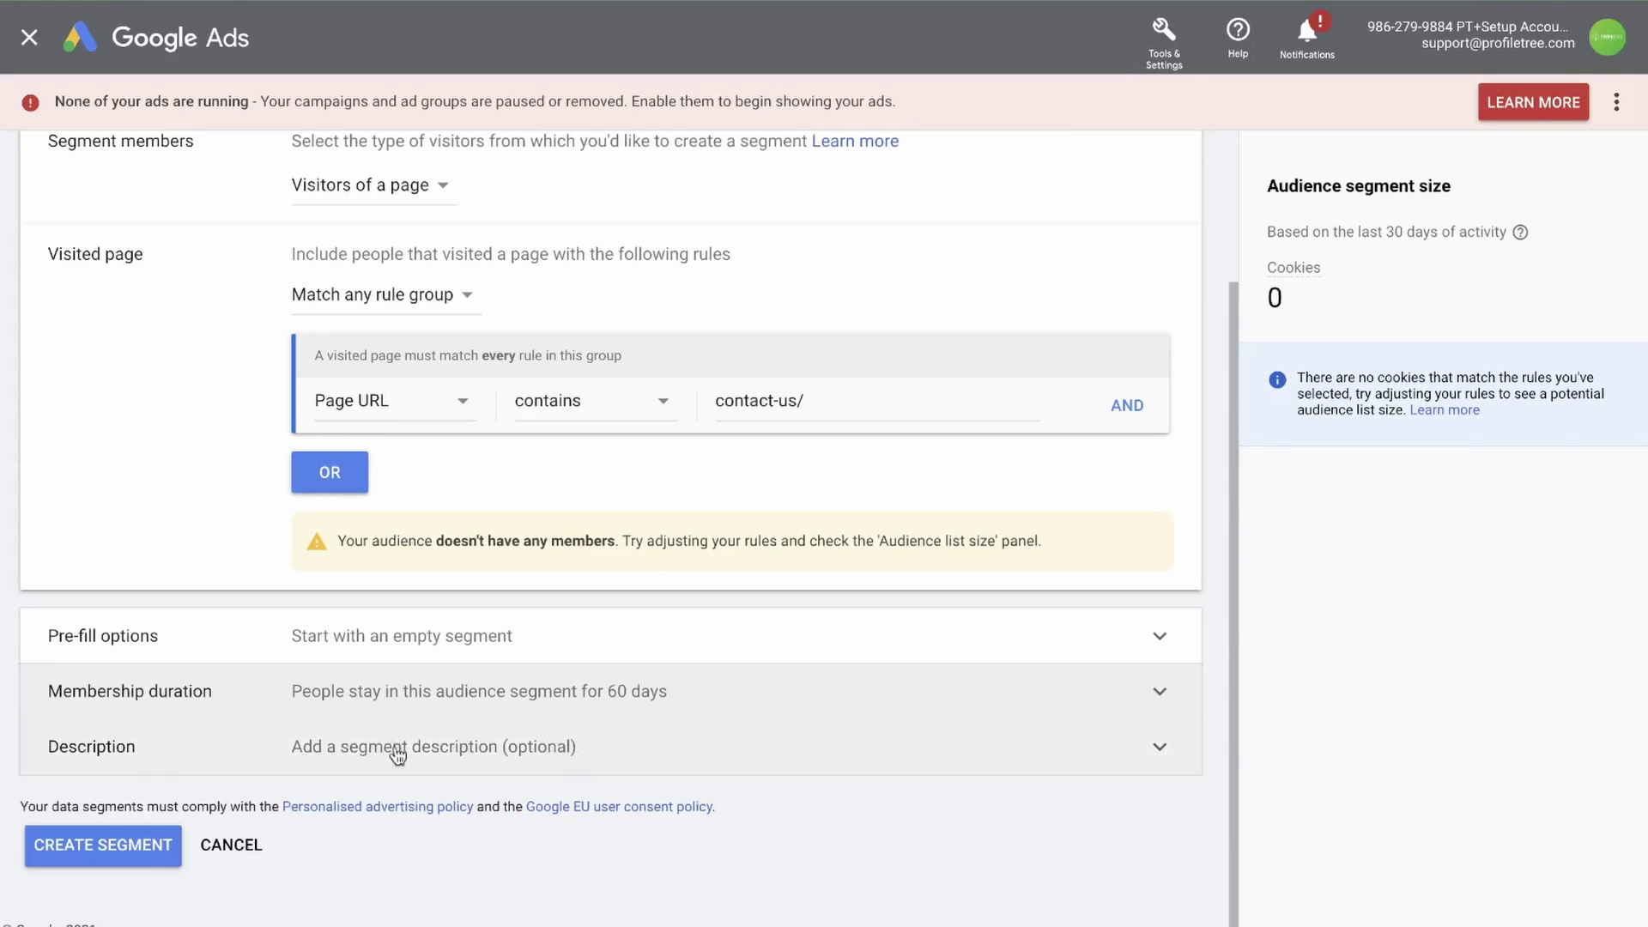
Add the description 'People who filled in a contact us form.'
click(613, 761)
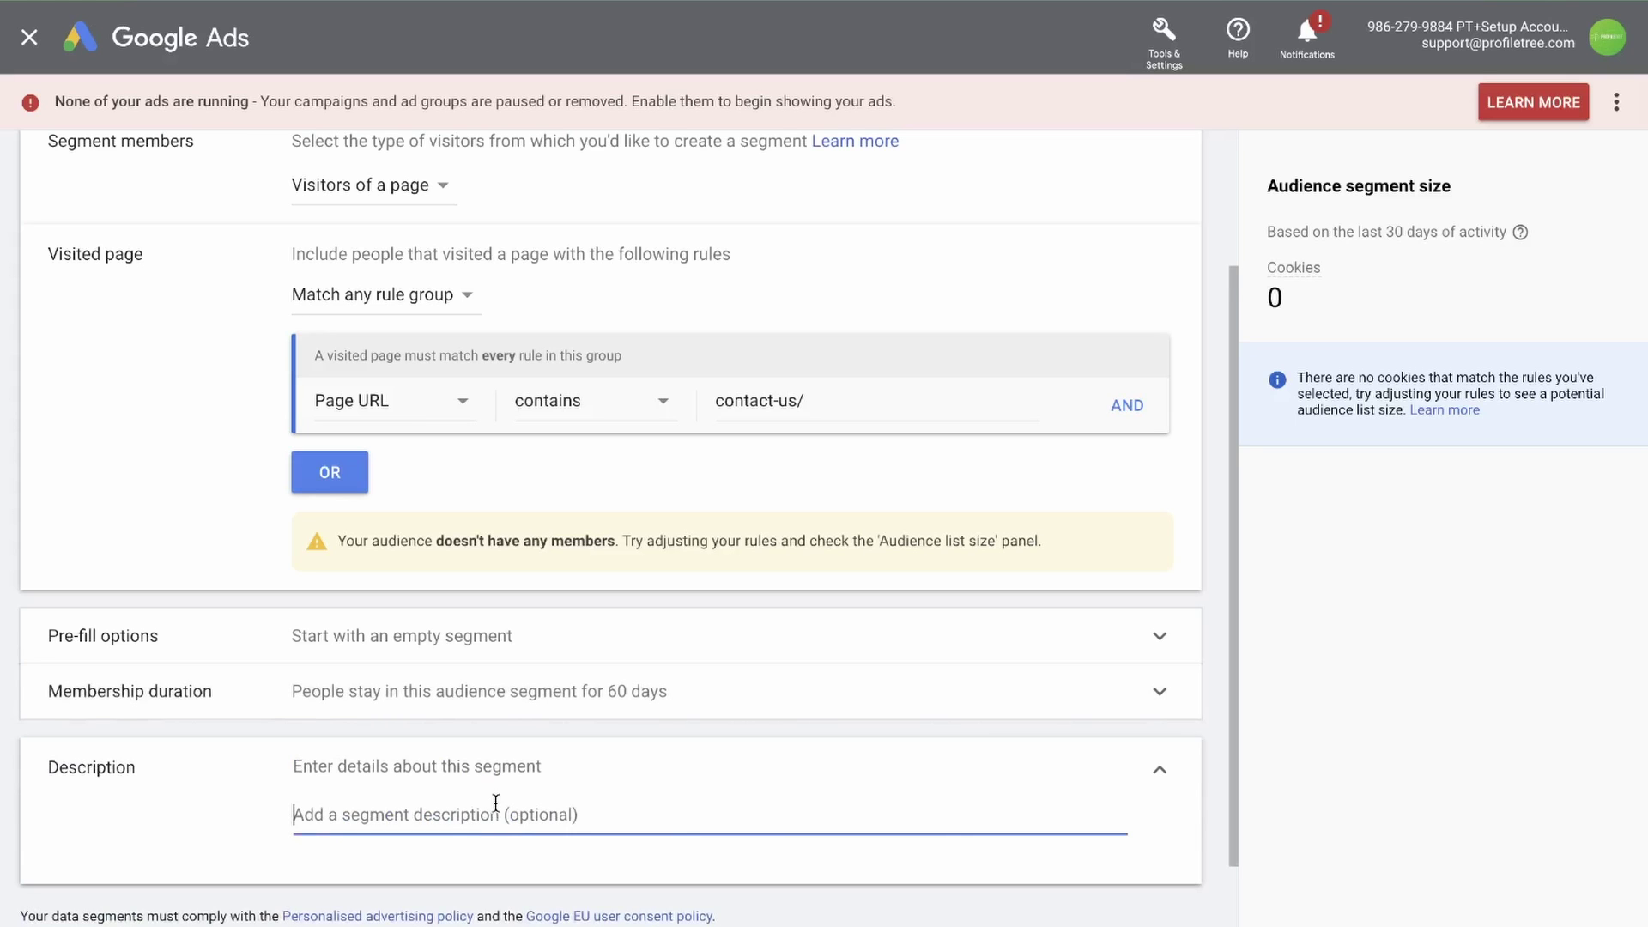
text(Contact us form submi)
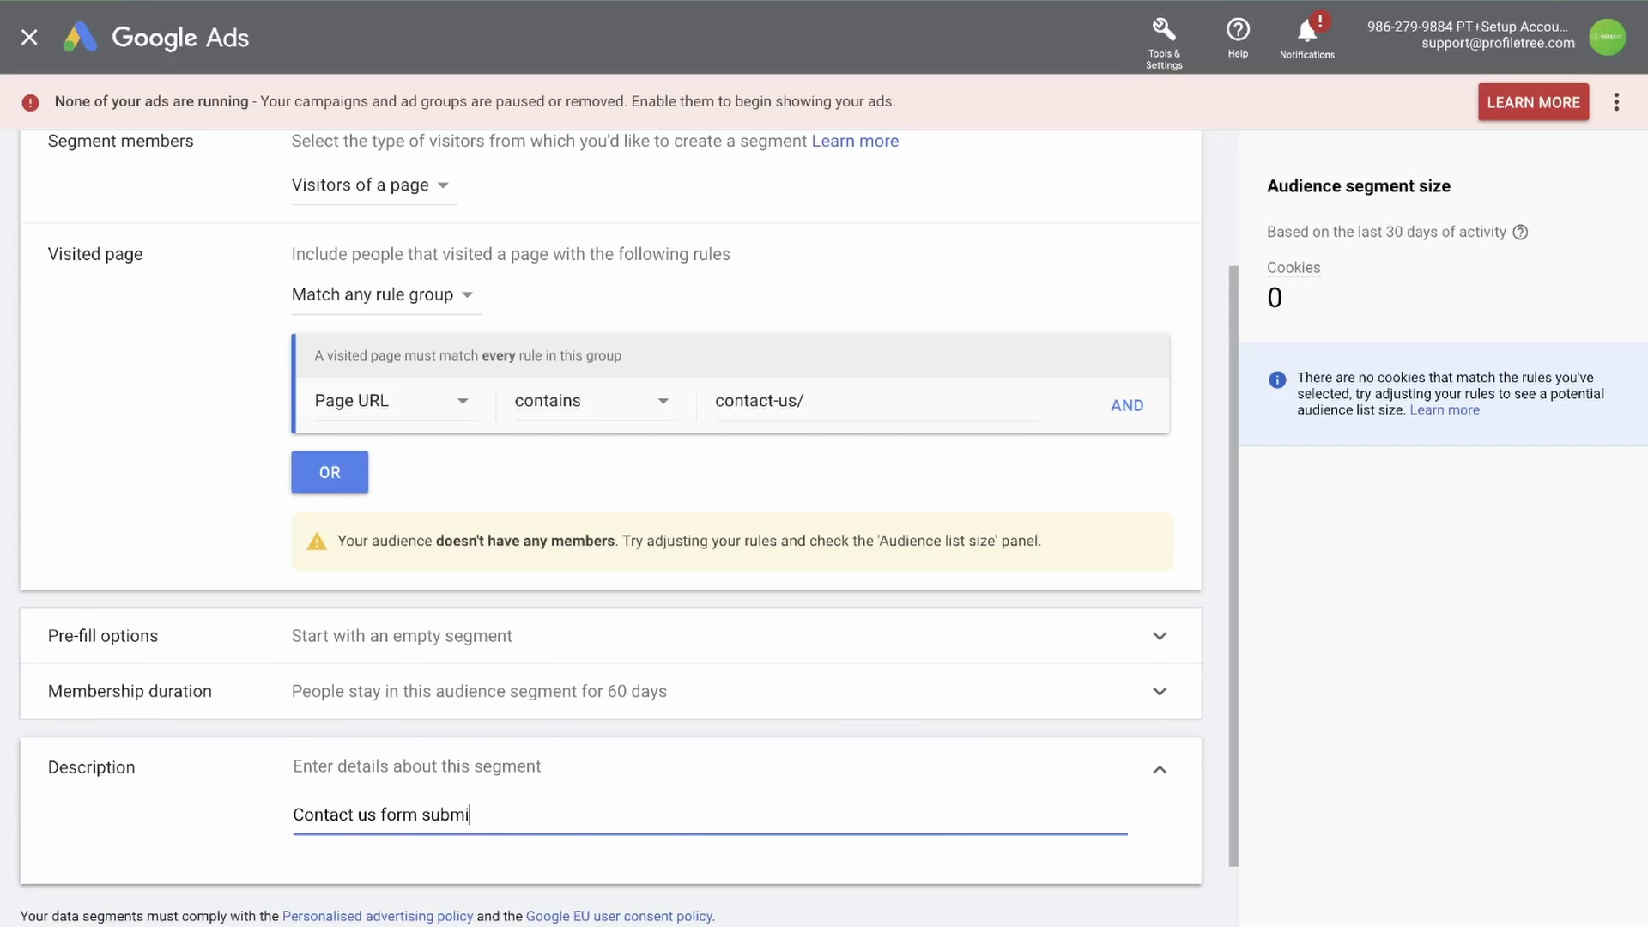
scroll(481, 850, down, 1)
key(ctrl+a)
text(People who filled in a contact us form.)
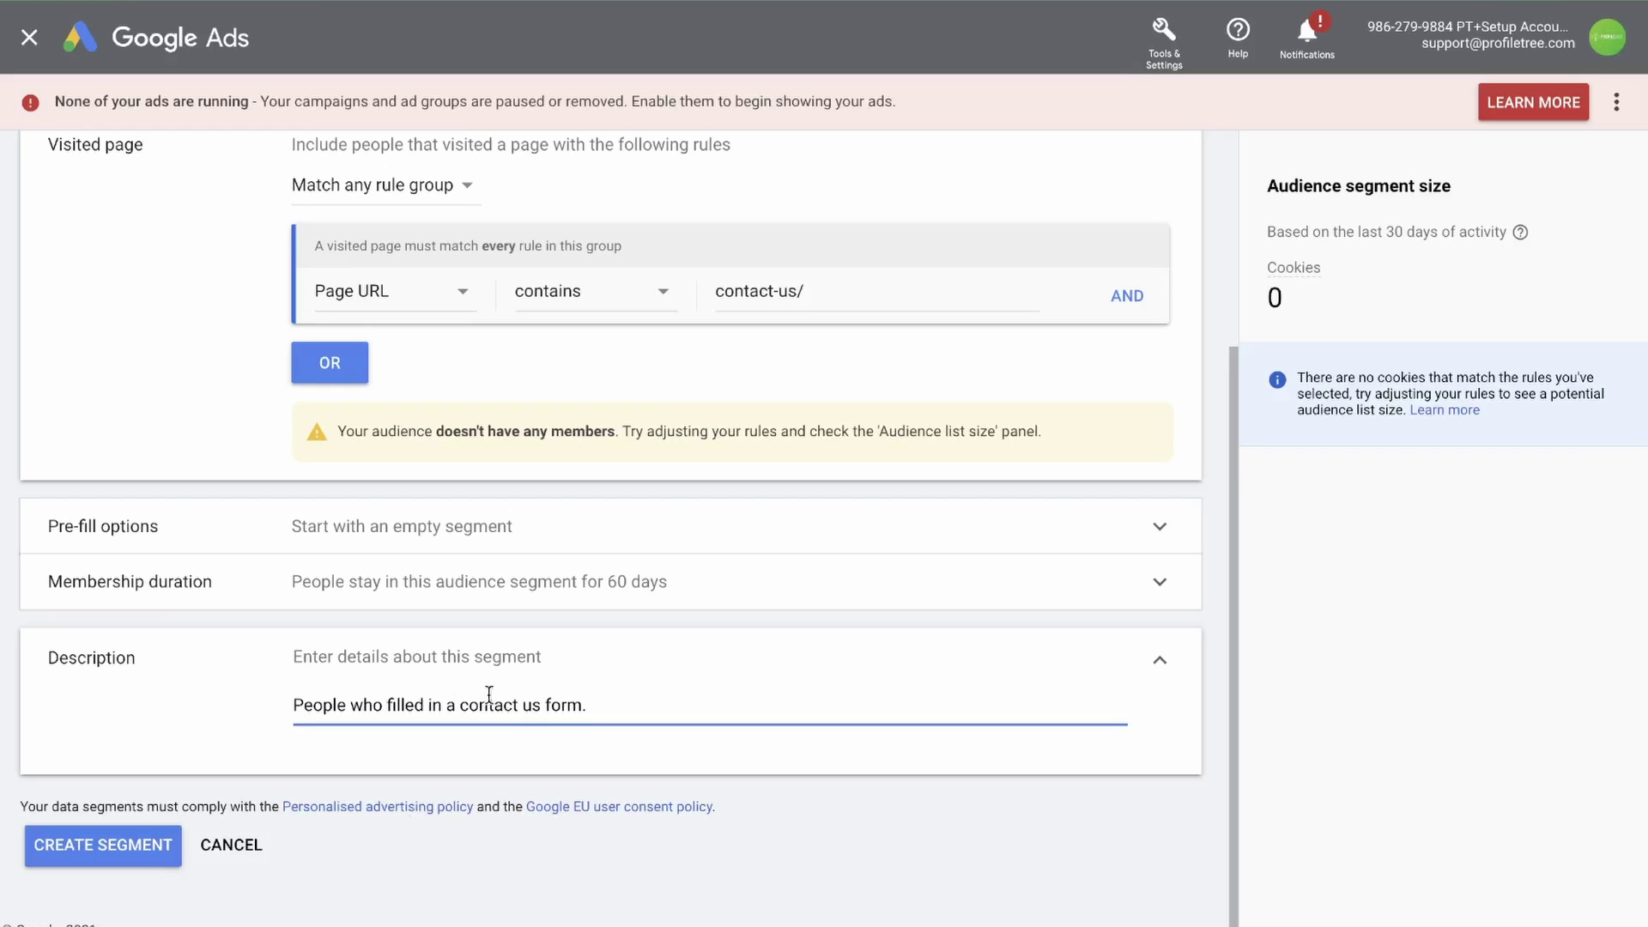
Save the Contact Us Form Submission segment and review it in the data segments table
click(119, 852)
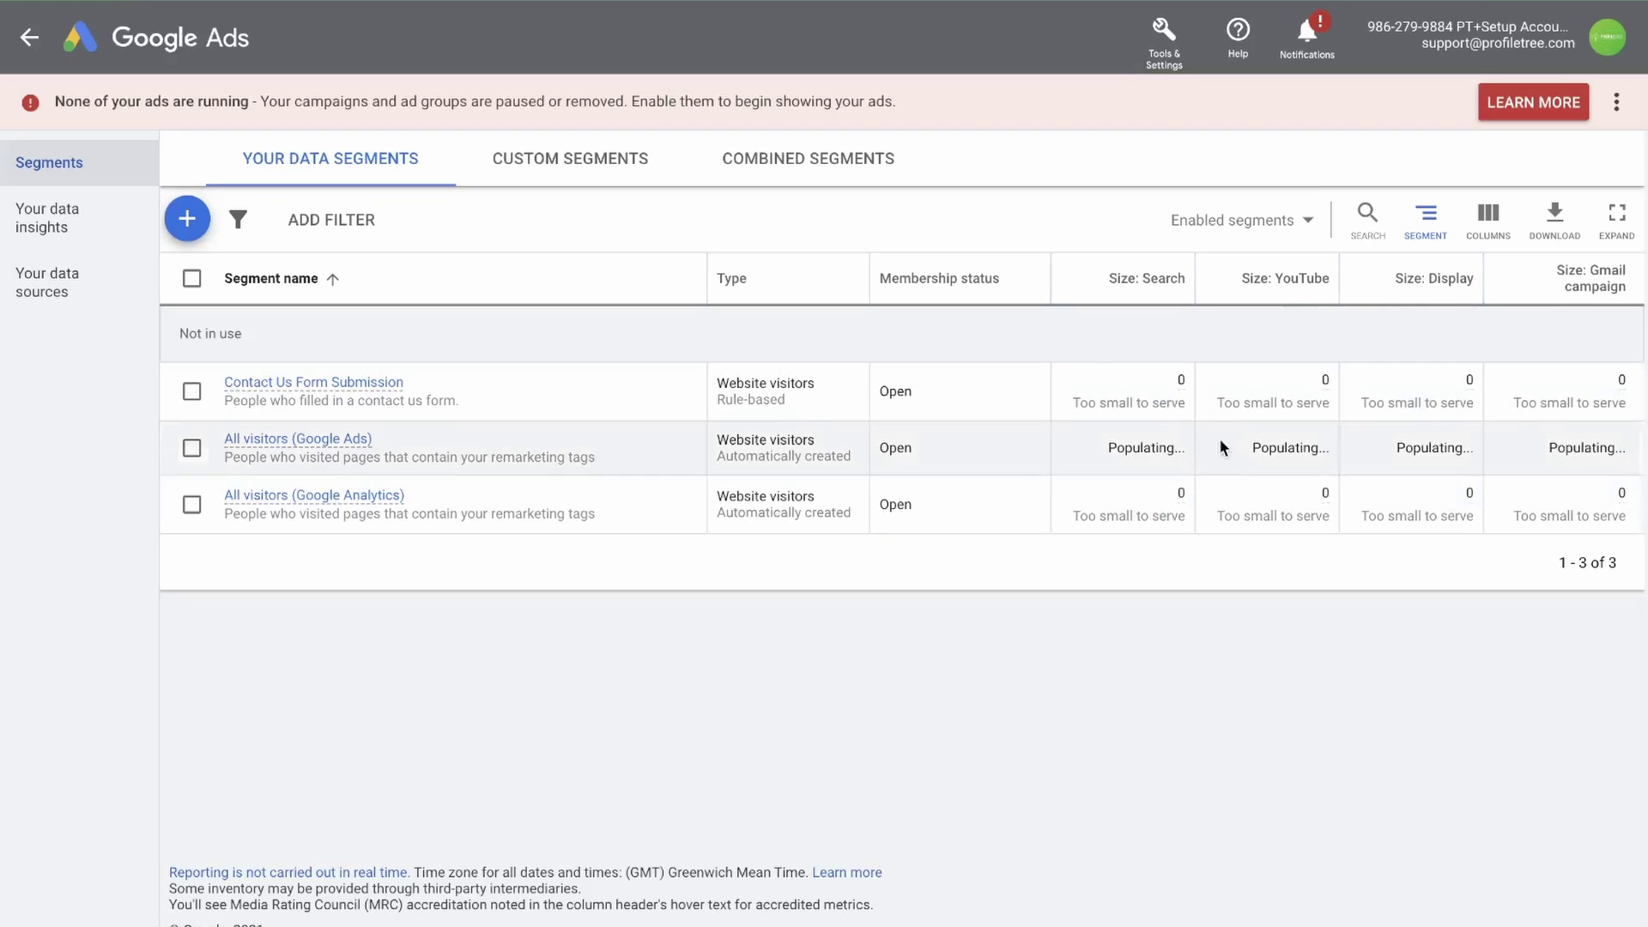
mouse_move(1181, 384)
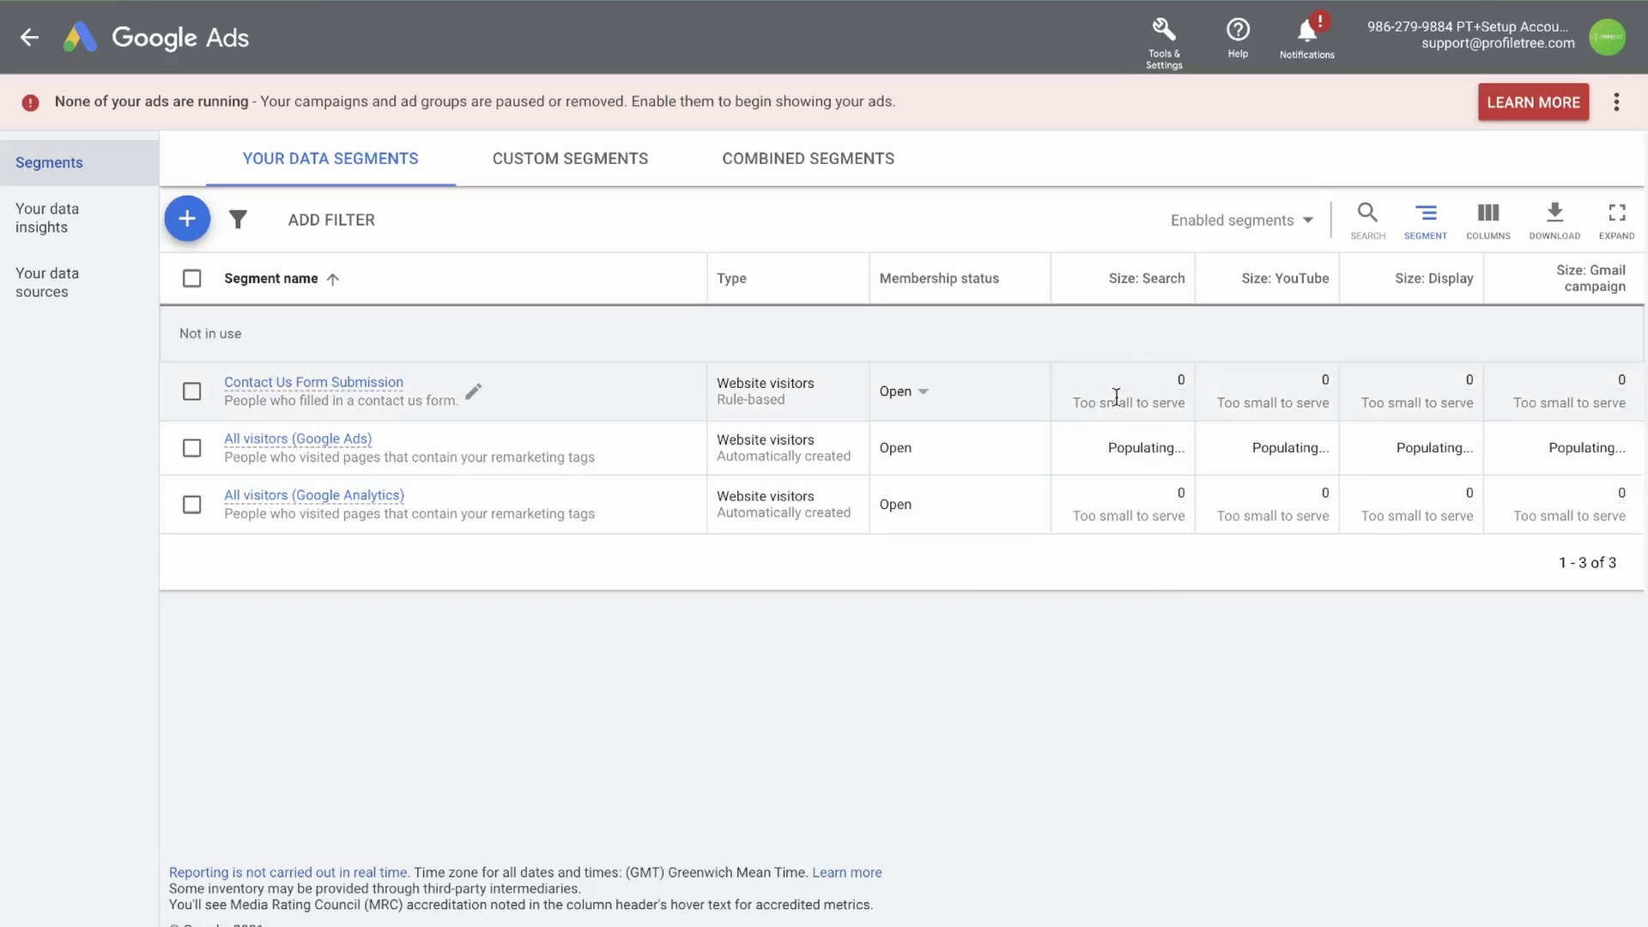
Start a custom segment named 'New custom segment' with 'cars' added as an interest
click(586, 172)
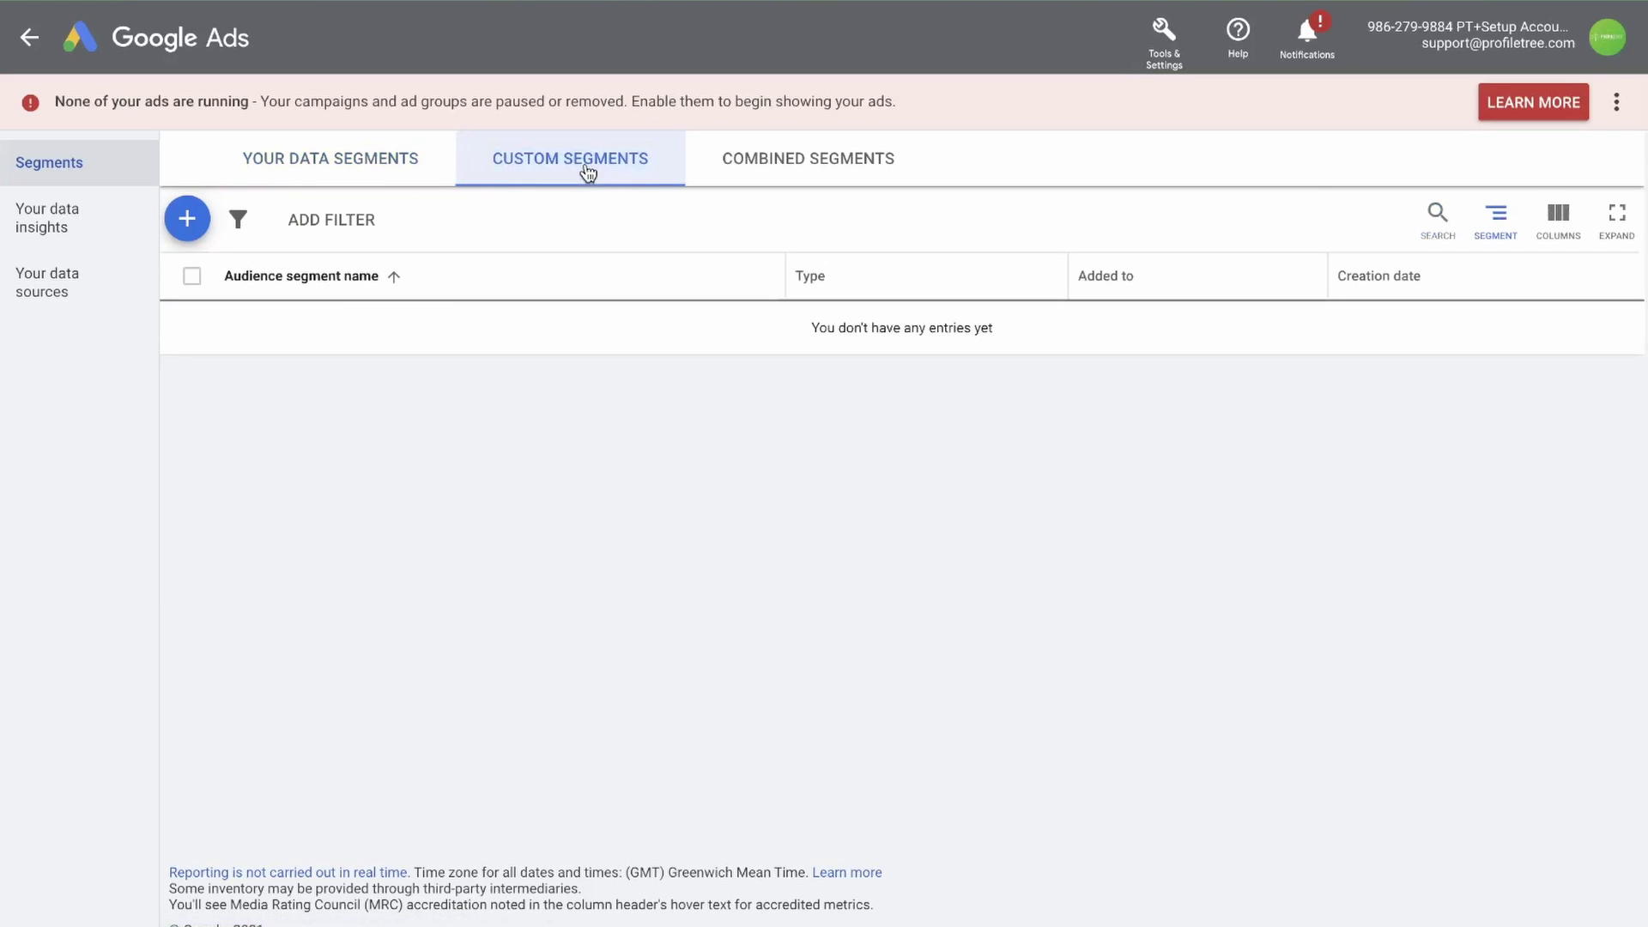
click(187, 220)
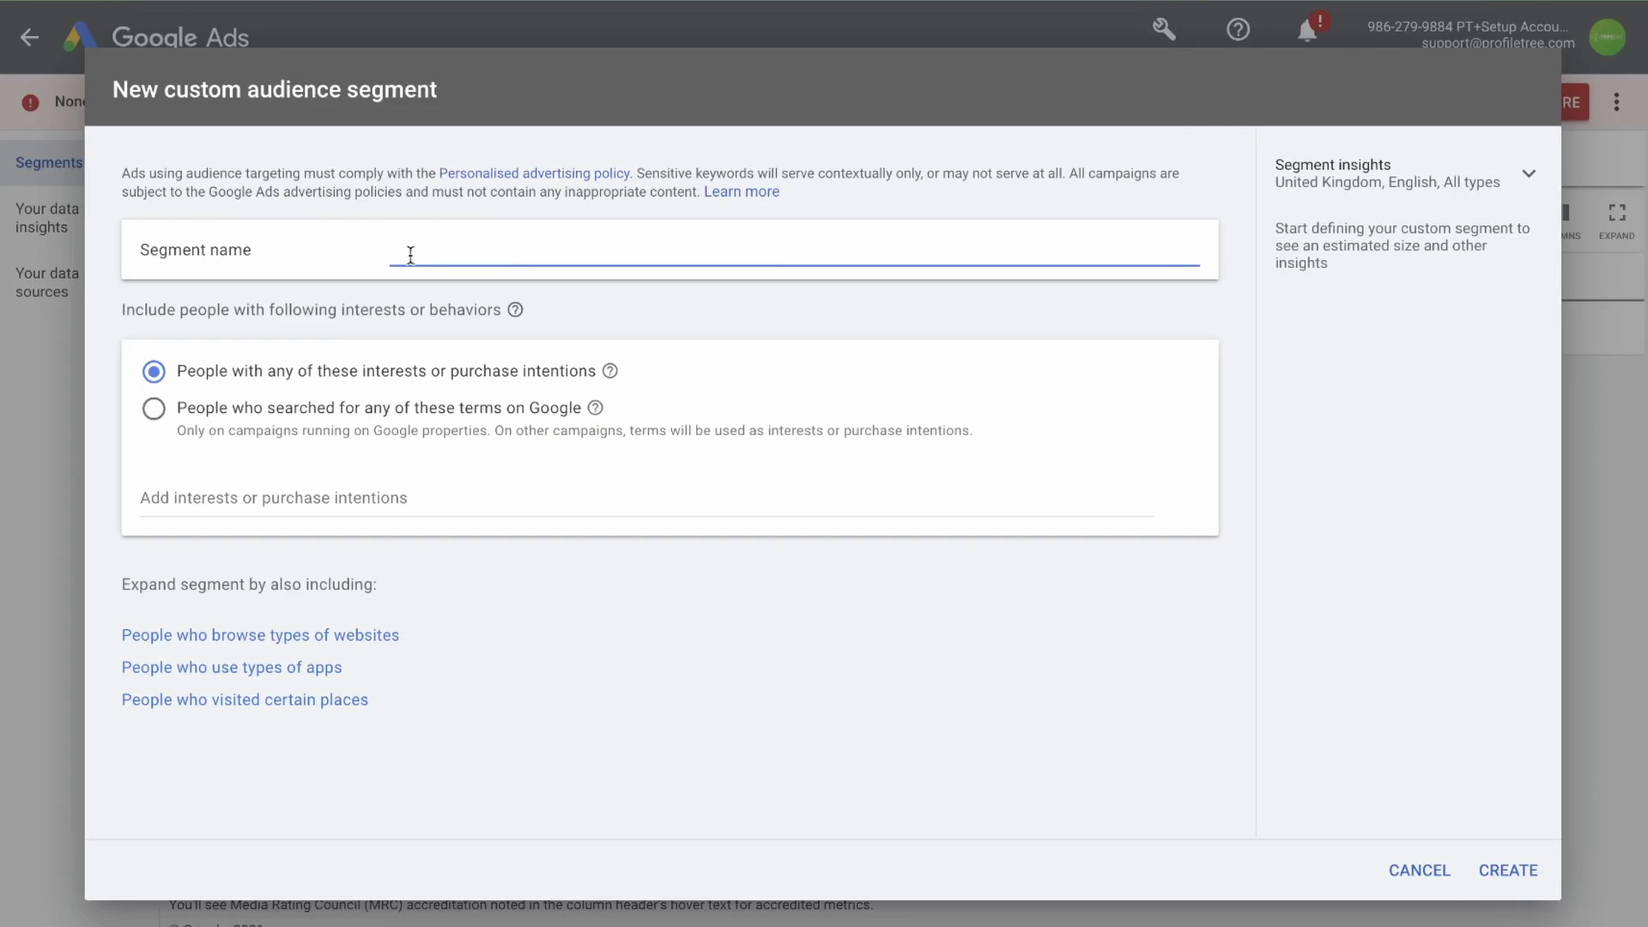
text(New custom)
text( seg)
text(mant)
click(248, 383)
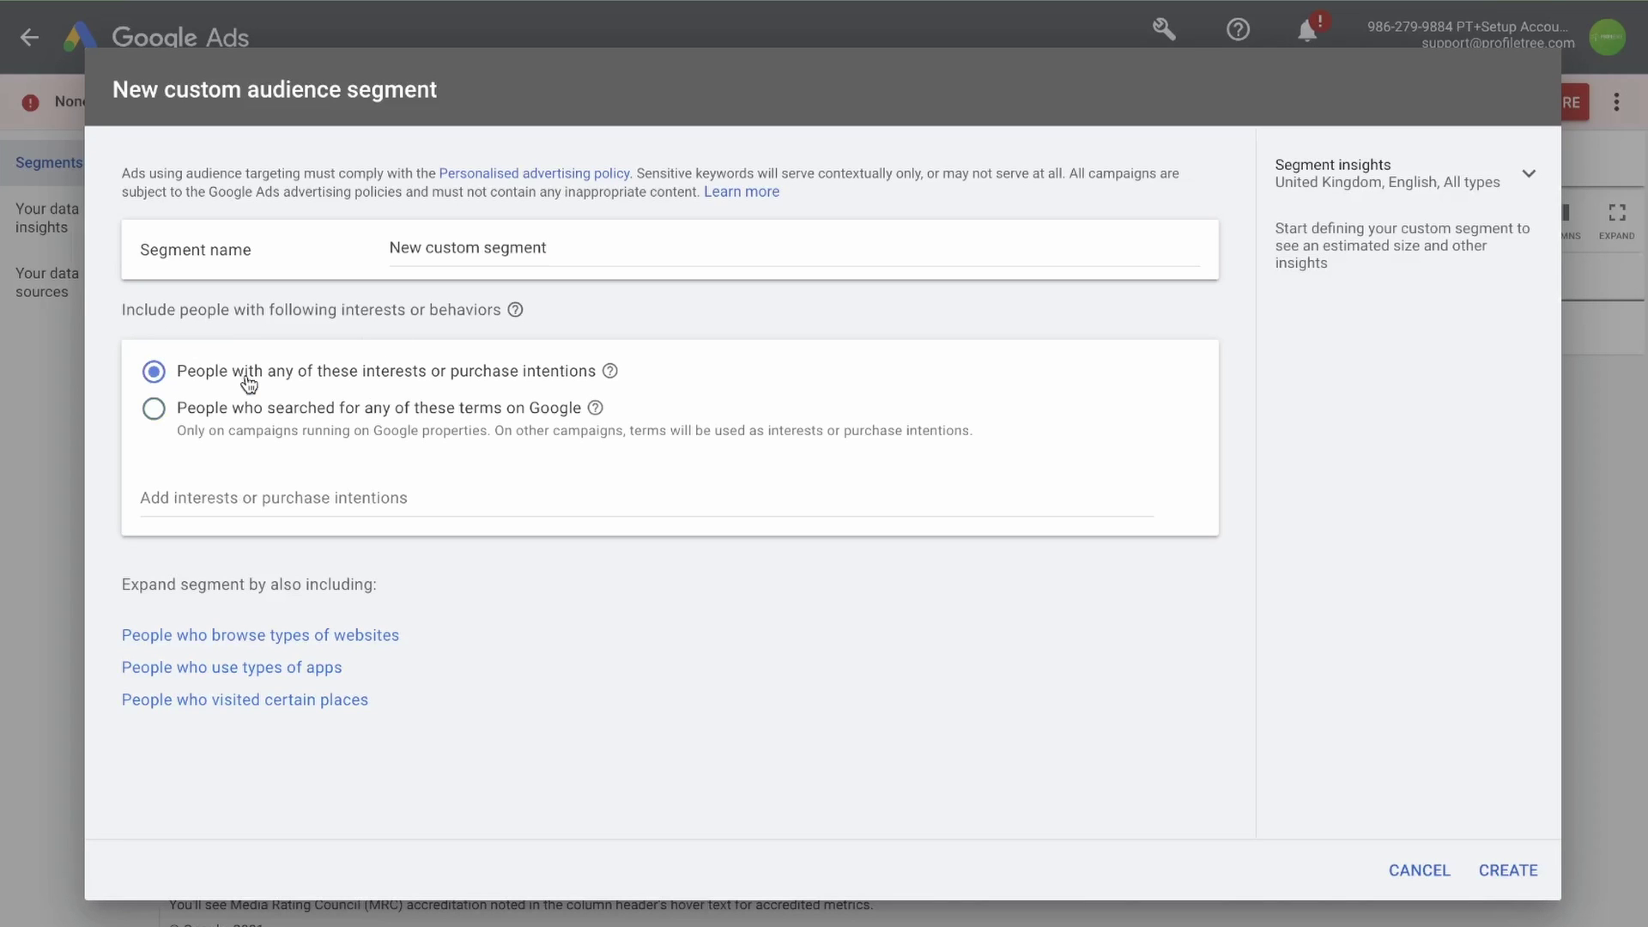
click(264, 501)
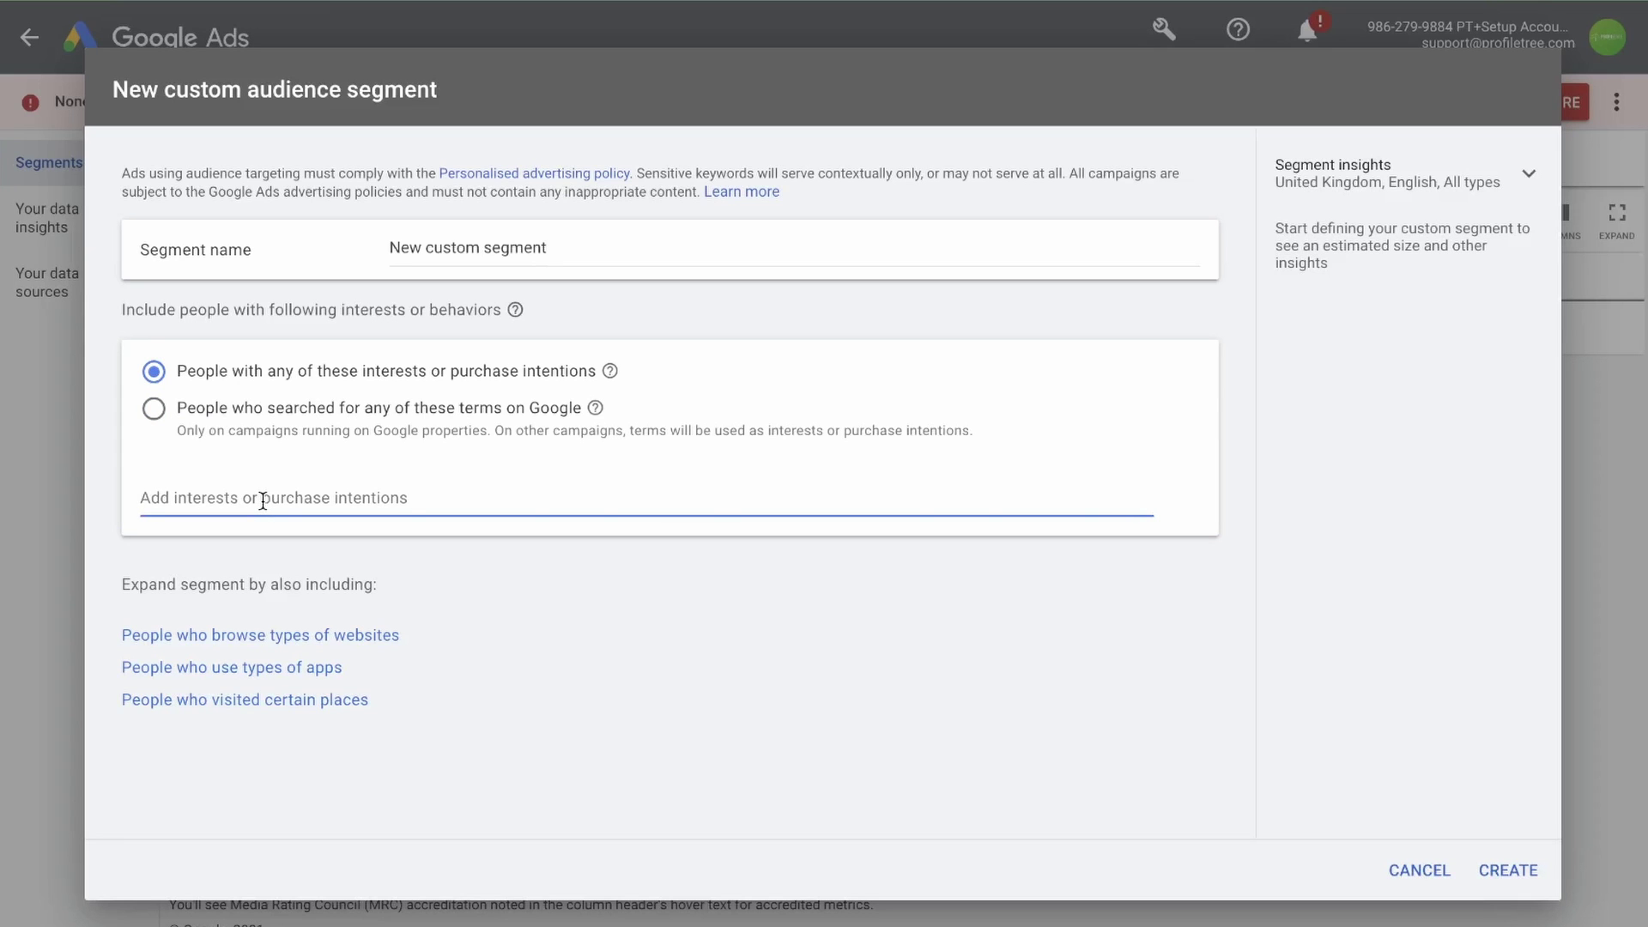
text(cars)
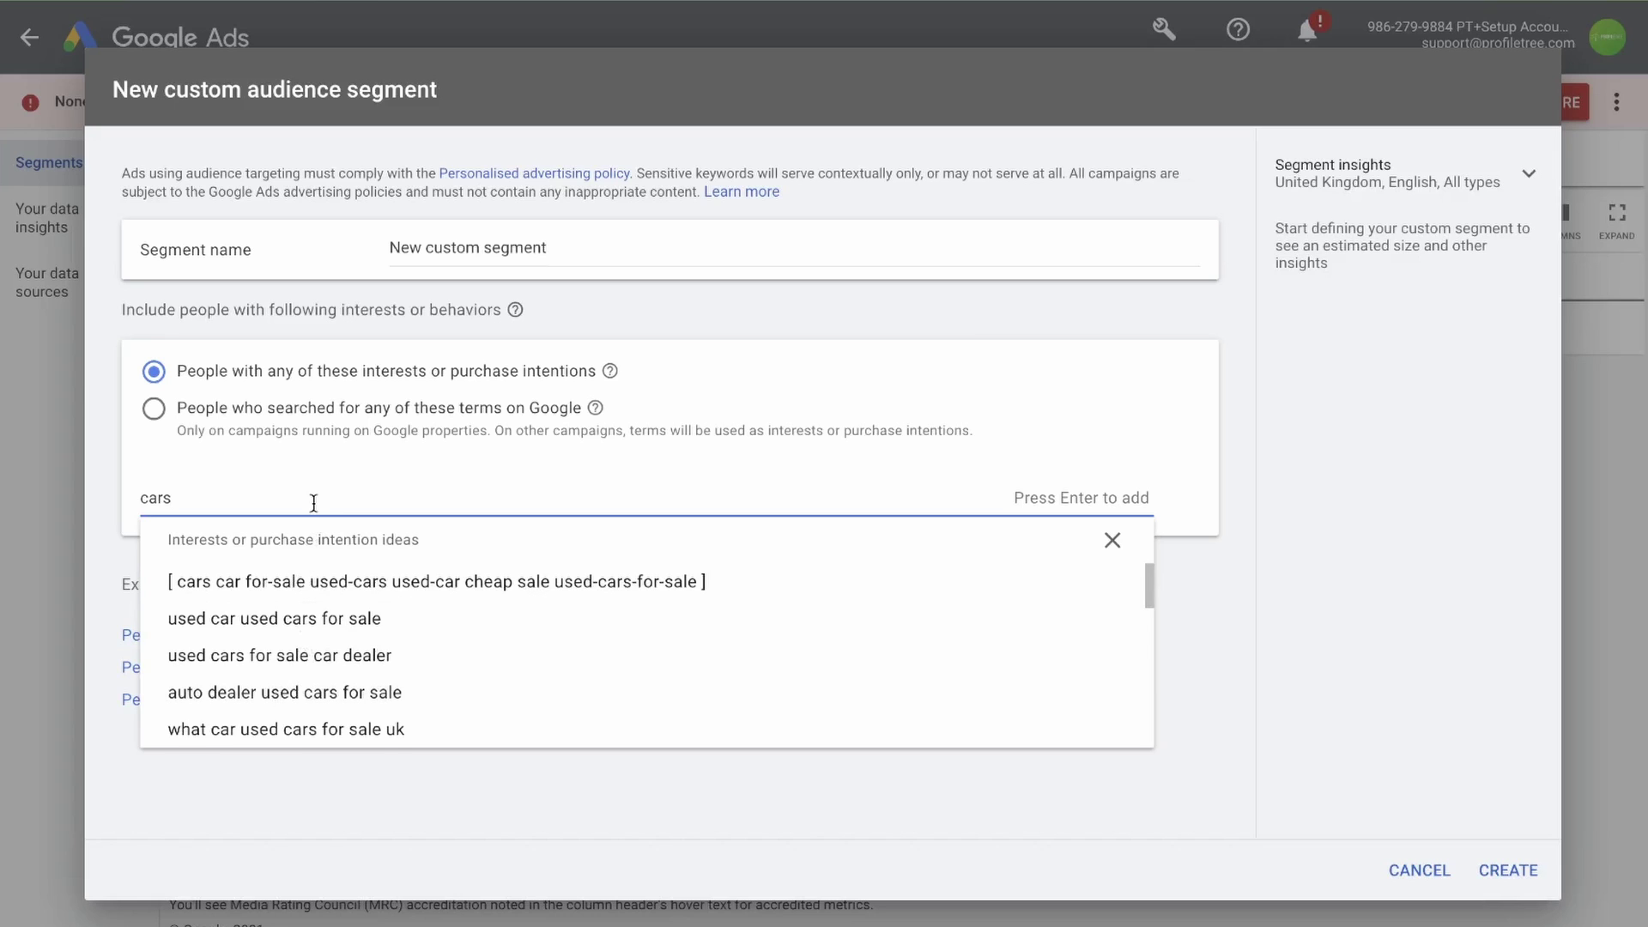
key(Return)
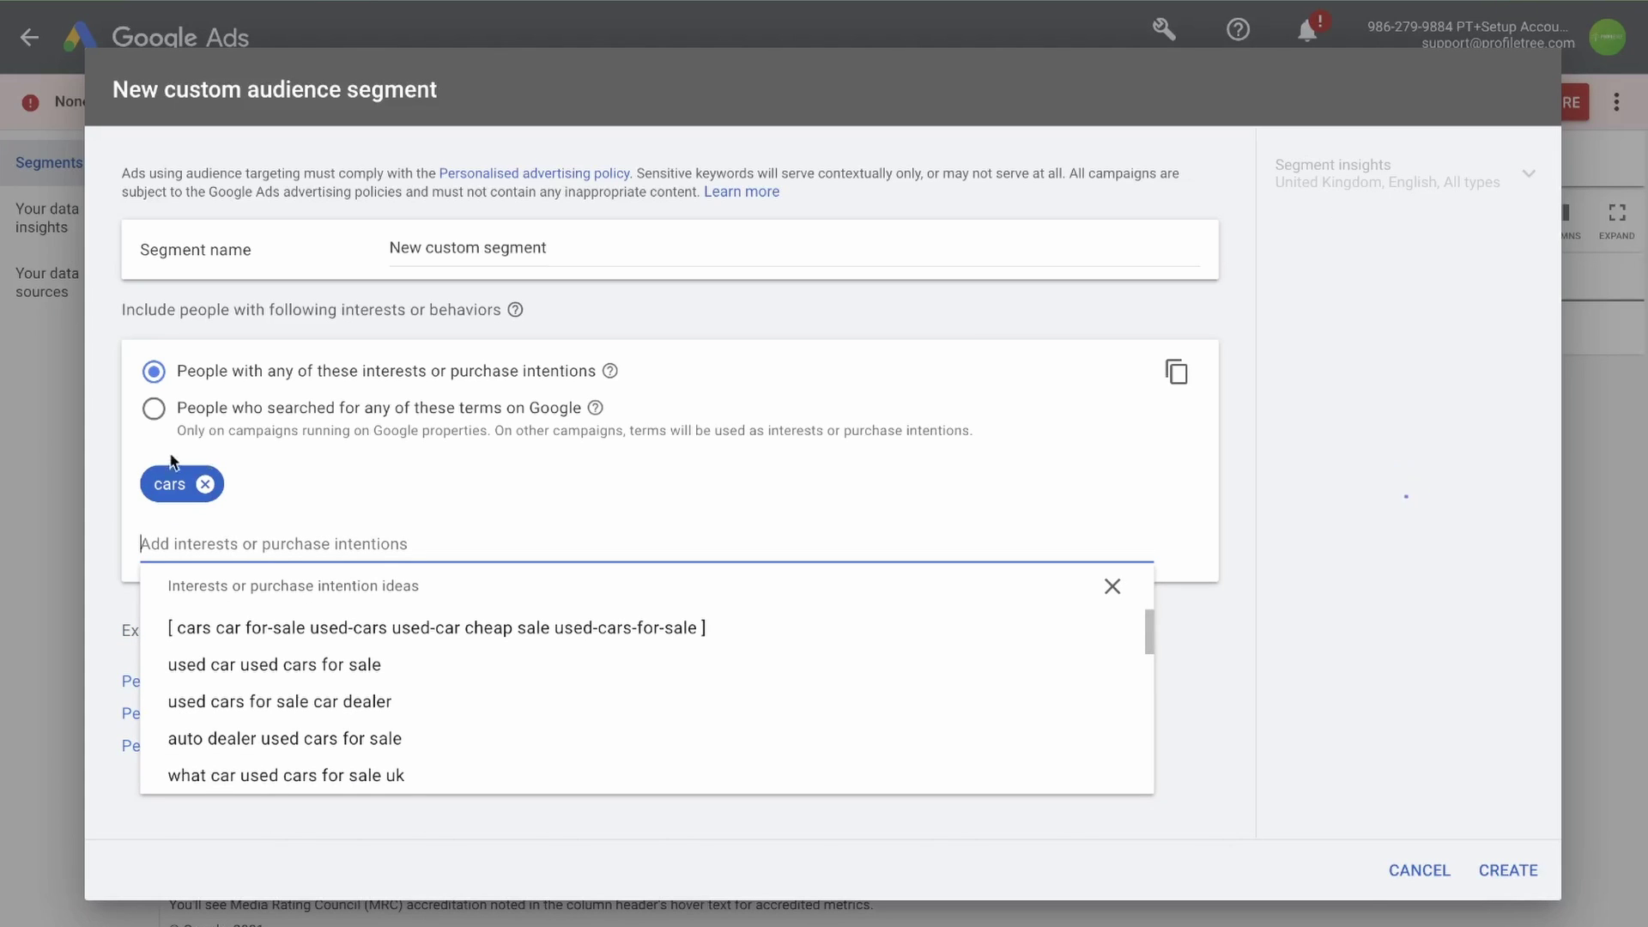
Target people who searched Google, adding the 'shoe boots sandals' suggestion found from 'shoes'
click(229, 417)
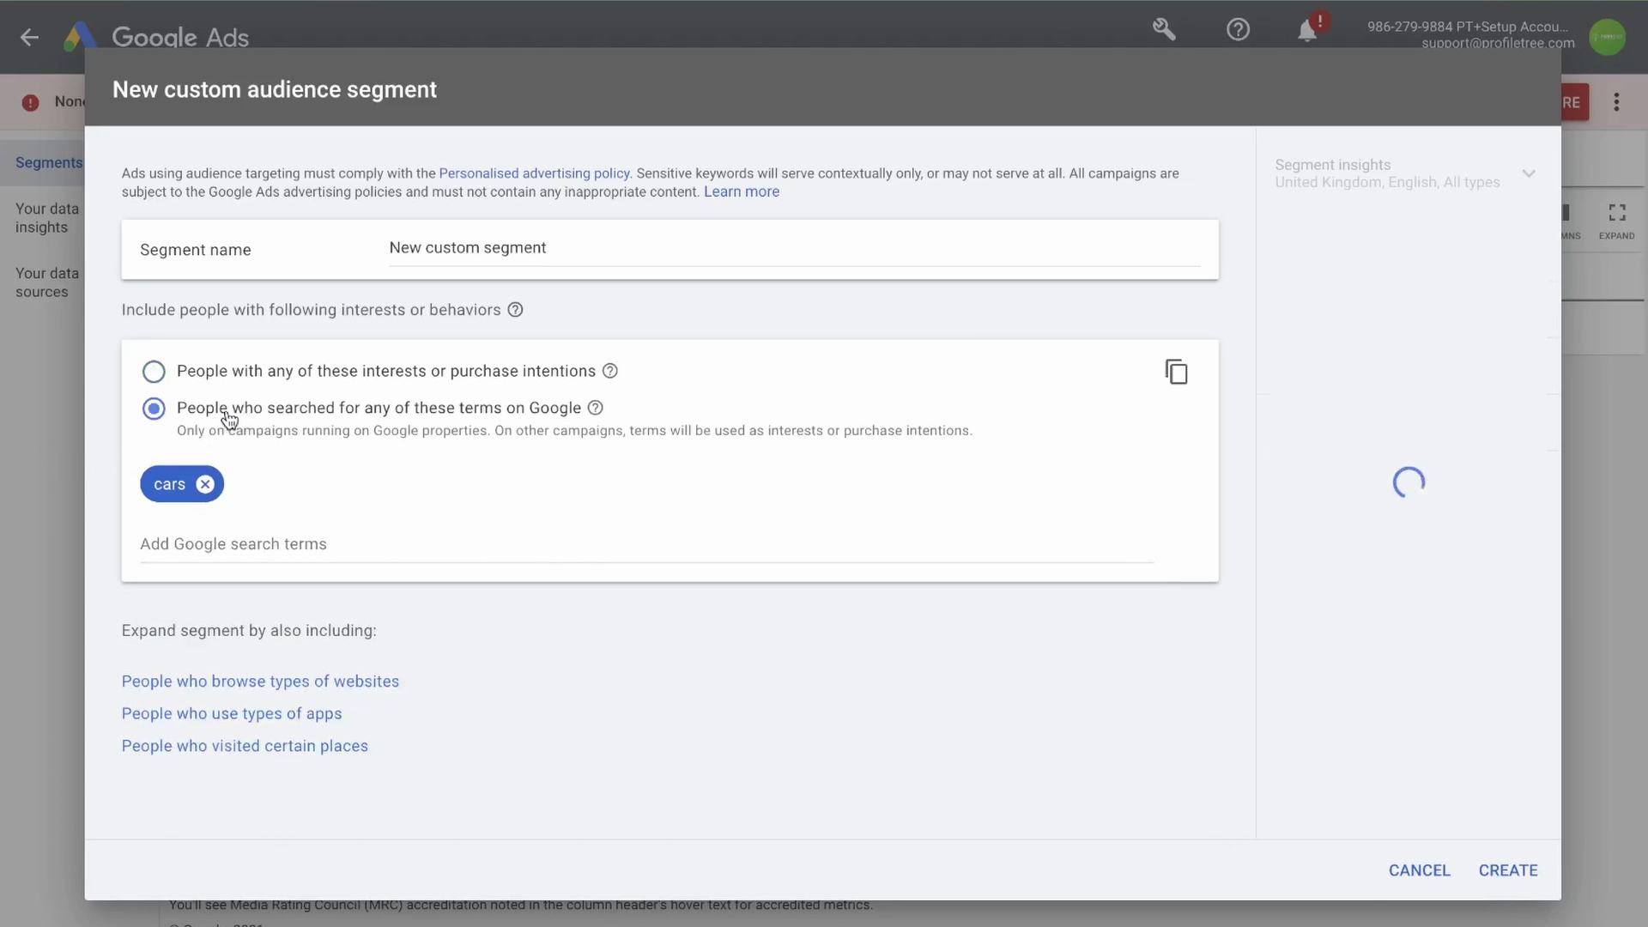
click(232, 553)
text(shoes)
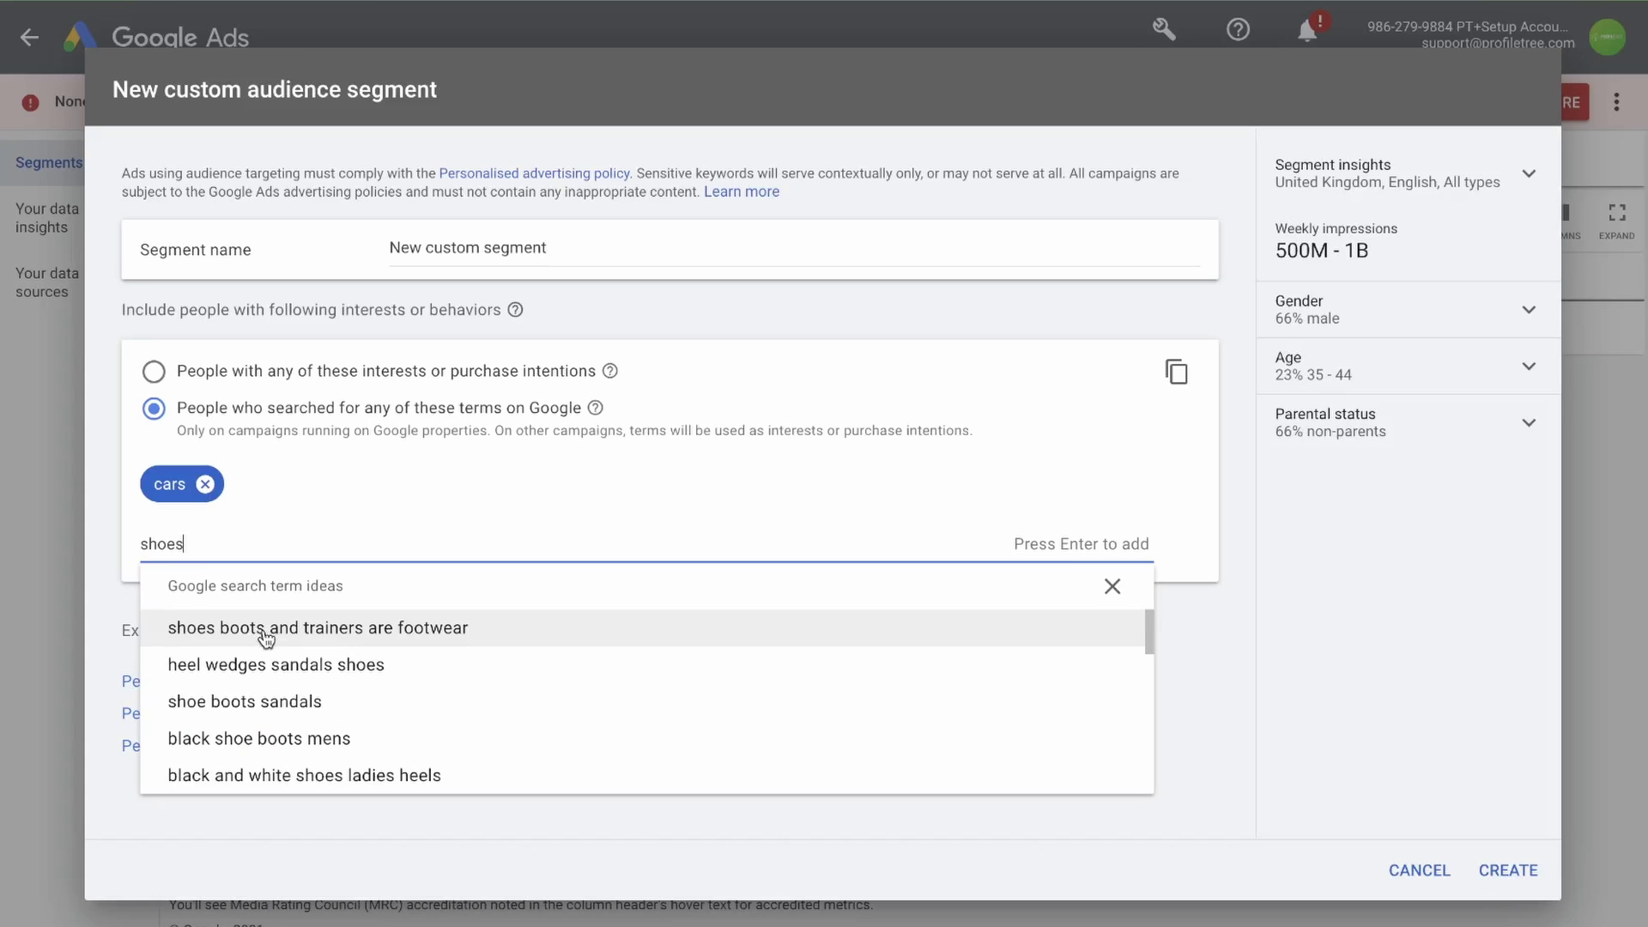
click(216, 700)
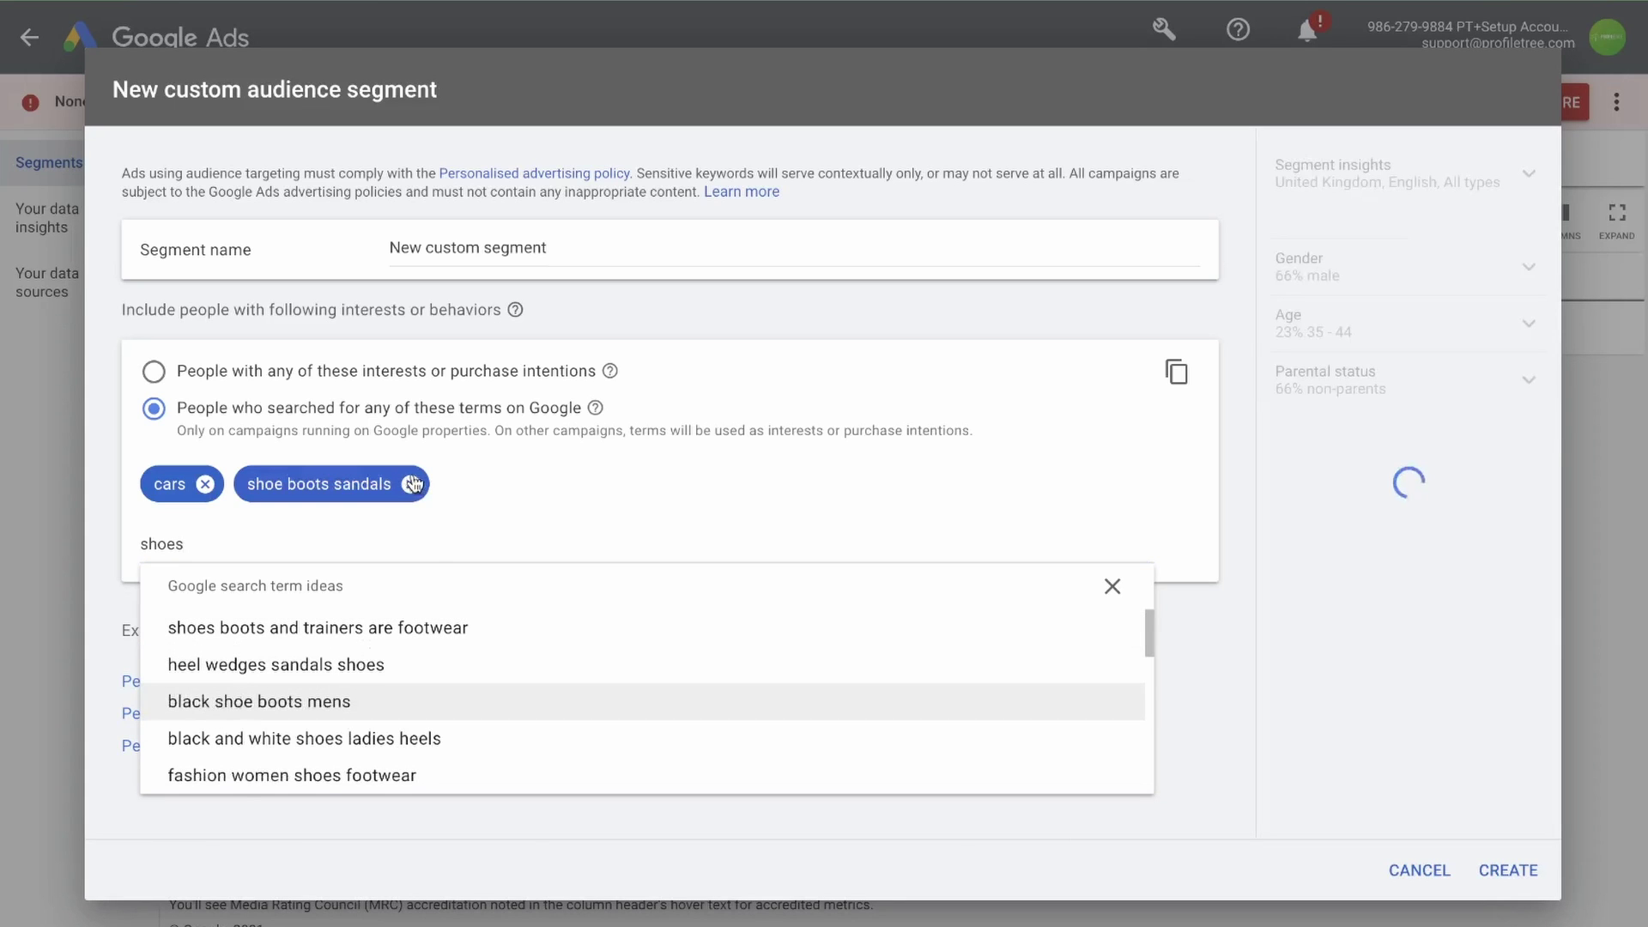
click(345, 531)
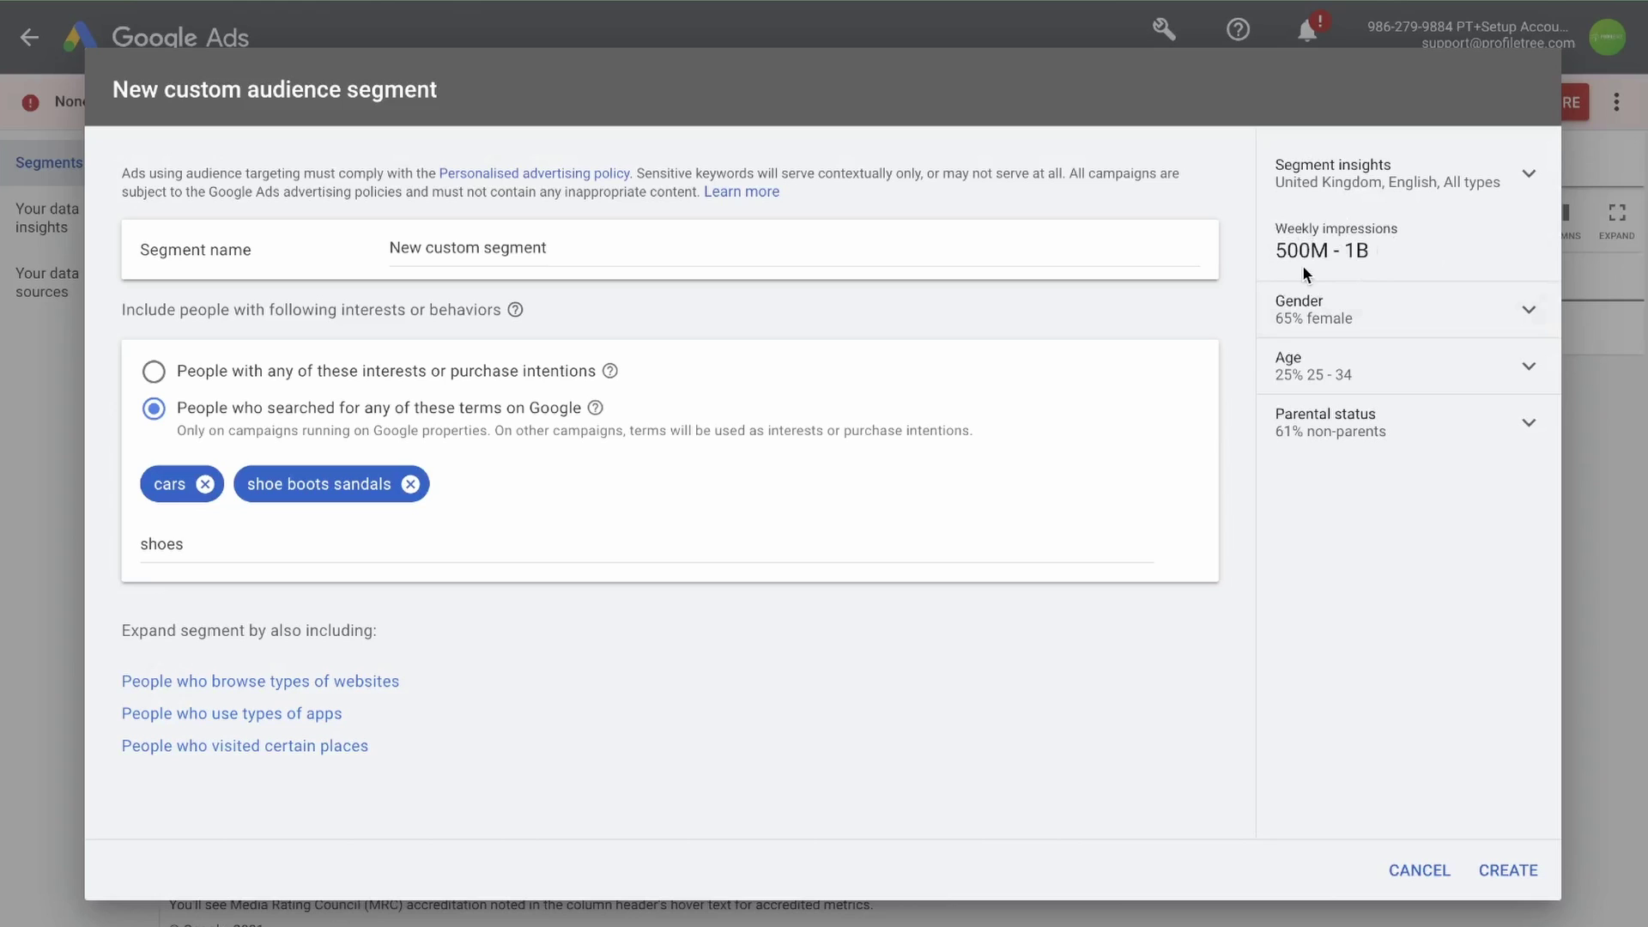
Review the segment's Gender and Age insights, then create the custom segment
click(1530, 317)
mouse_move(1436, 360)
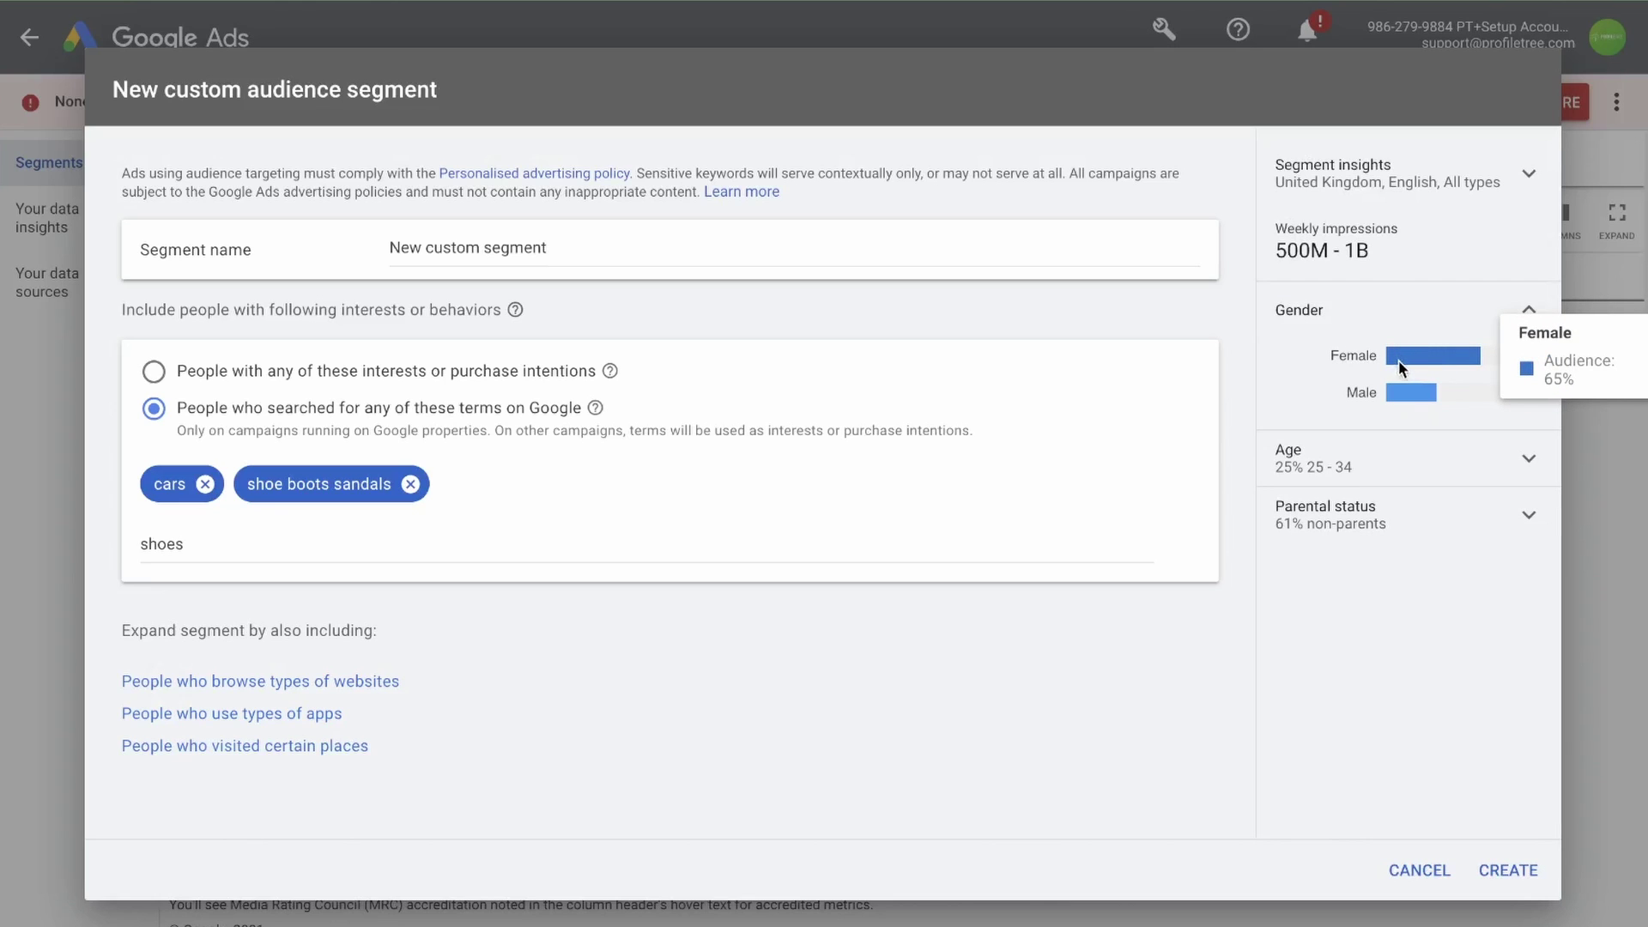
click(1525, 470)
mouse_move(1395, 541)
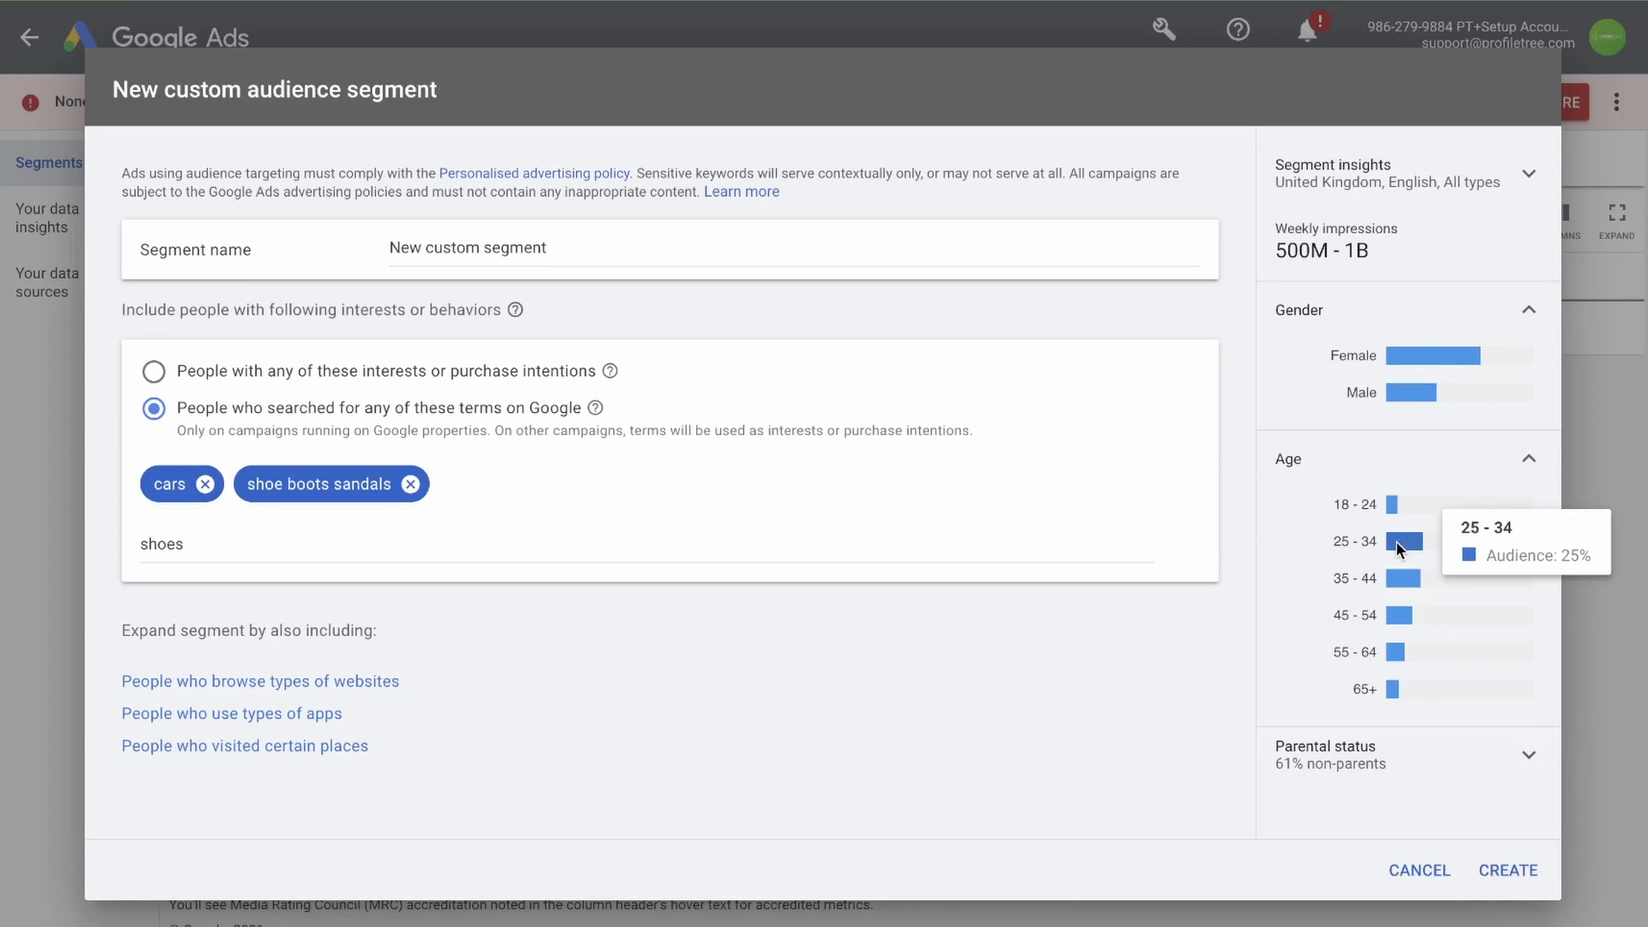
click(1529, 459)
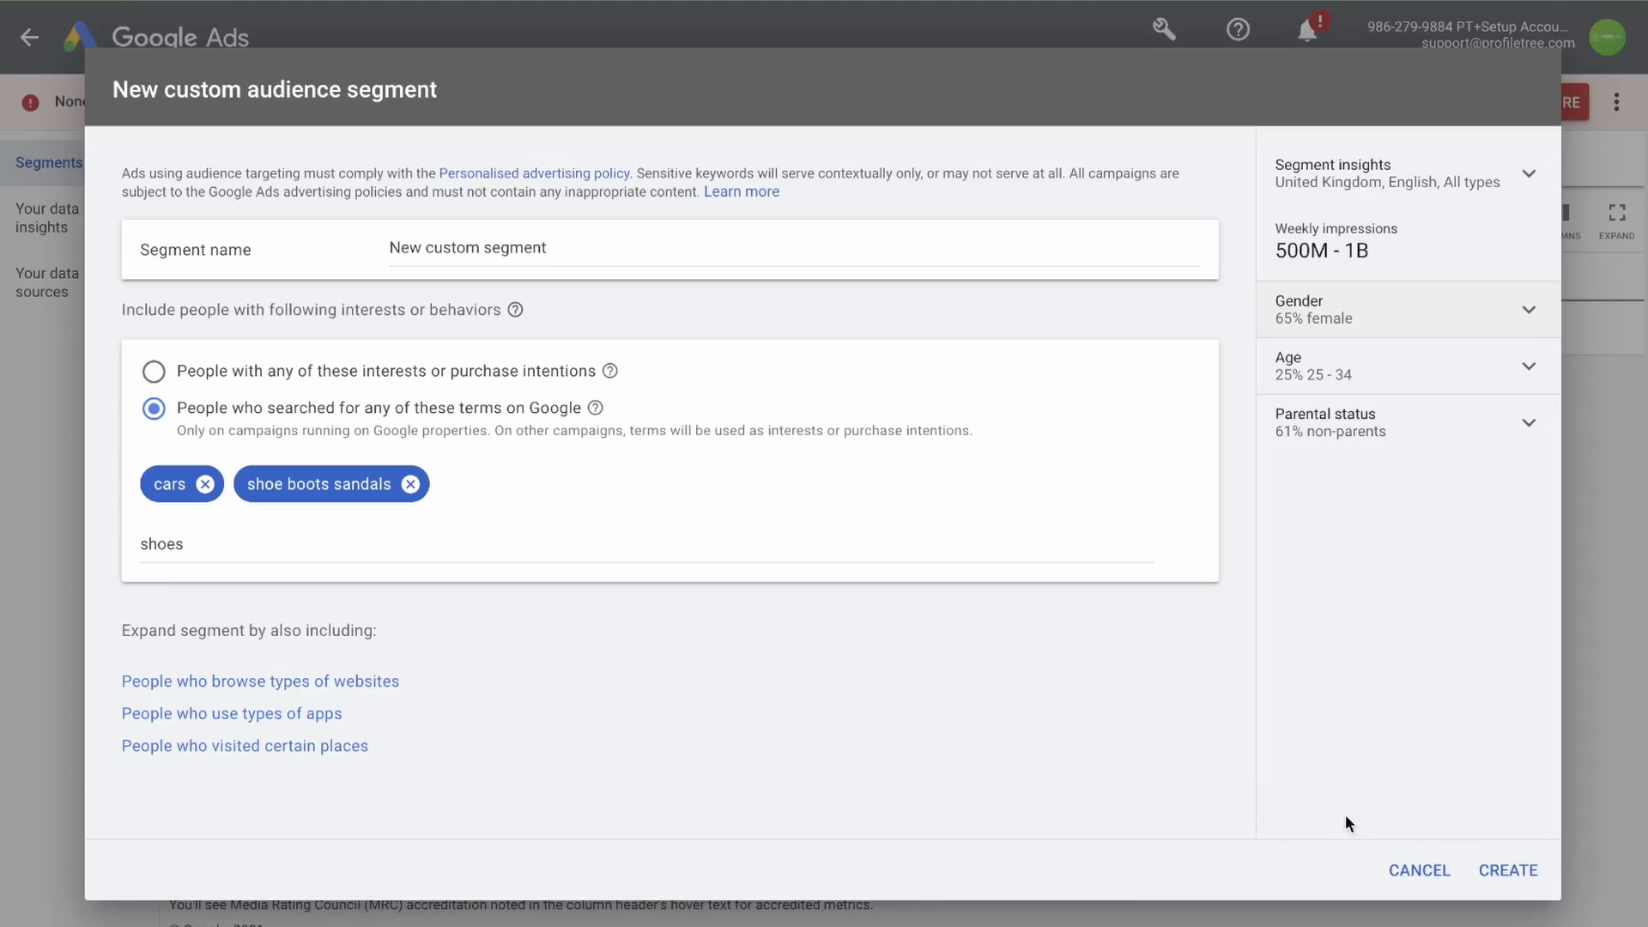
click(1494, 872)
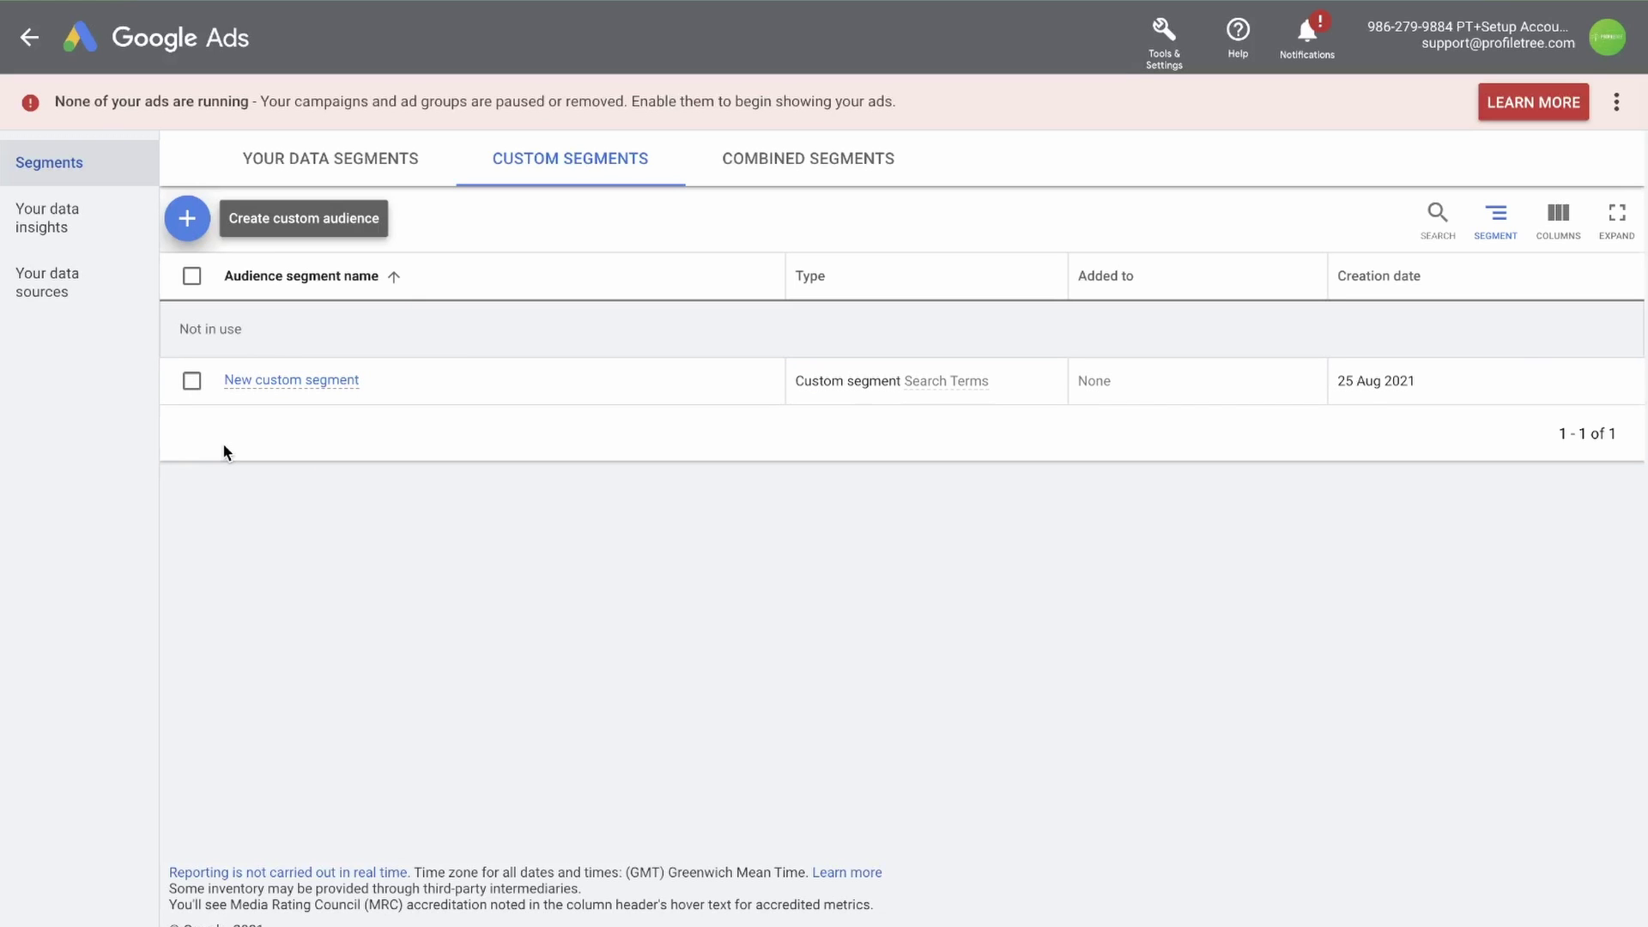
Switch to the Combined segments tab, which has no segments yet
click(810, 172)
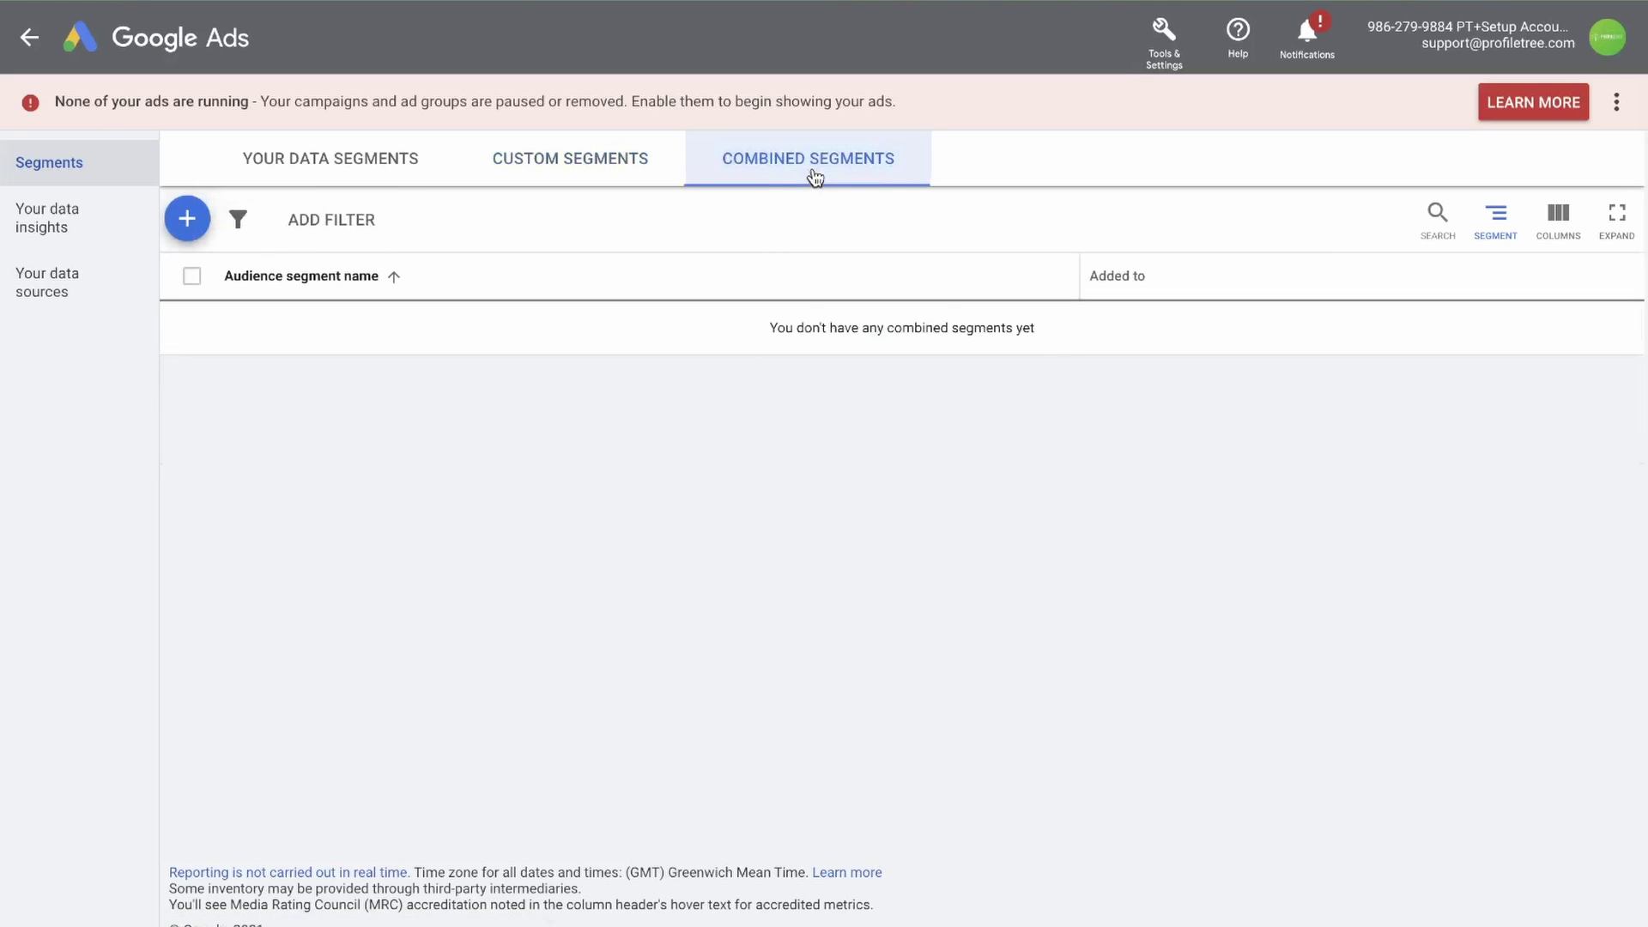